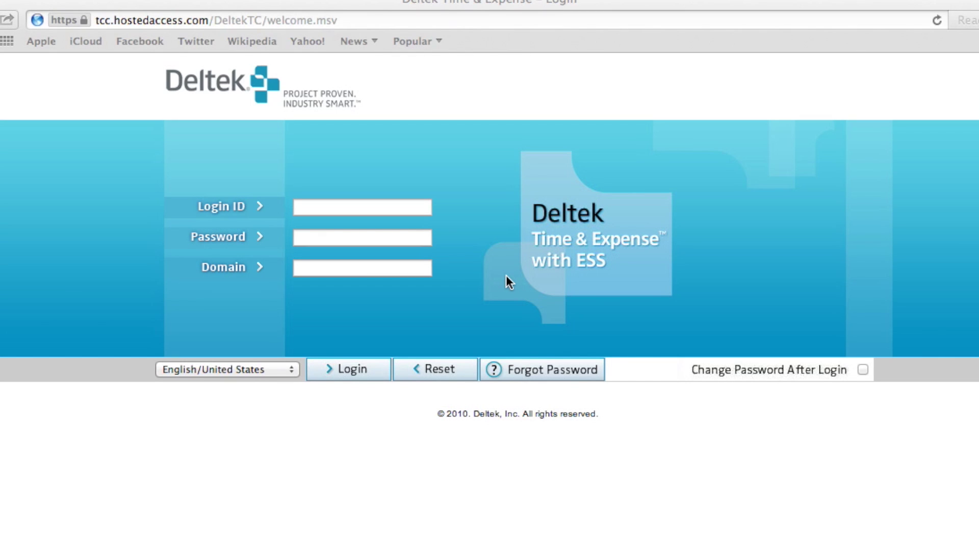
Step: Enter the login ID, the account password (fixing a mistyped entry) and domain MDG on the login form
left_click(315, 209)
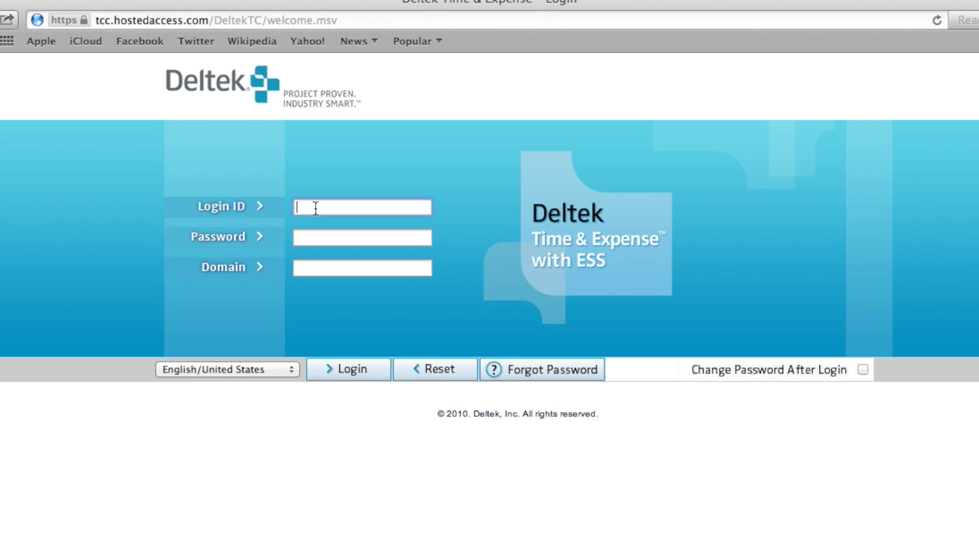
type("009999")
left_click(311, 237)
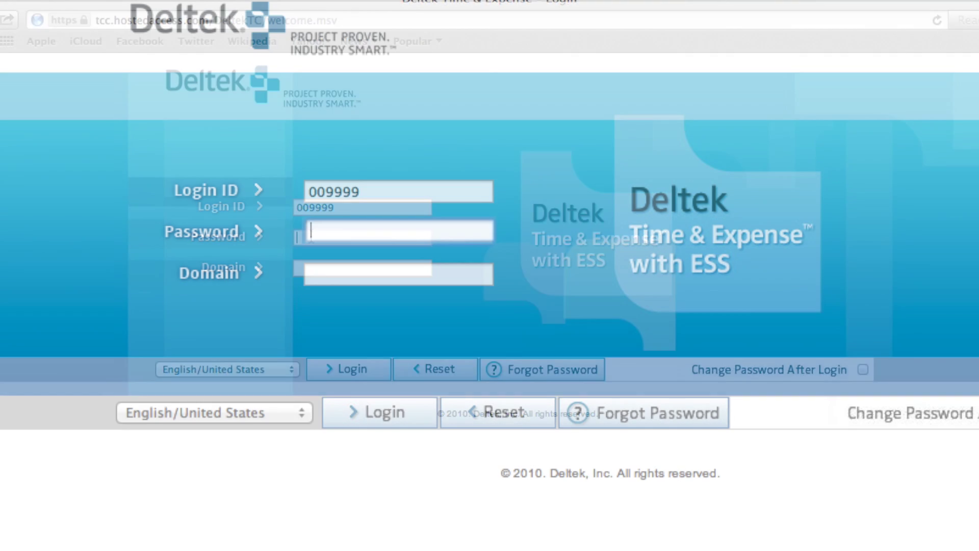
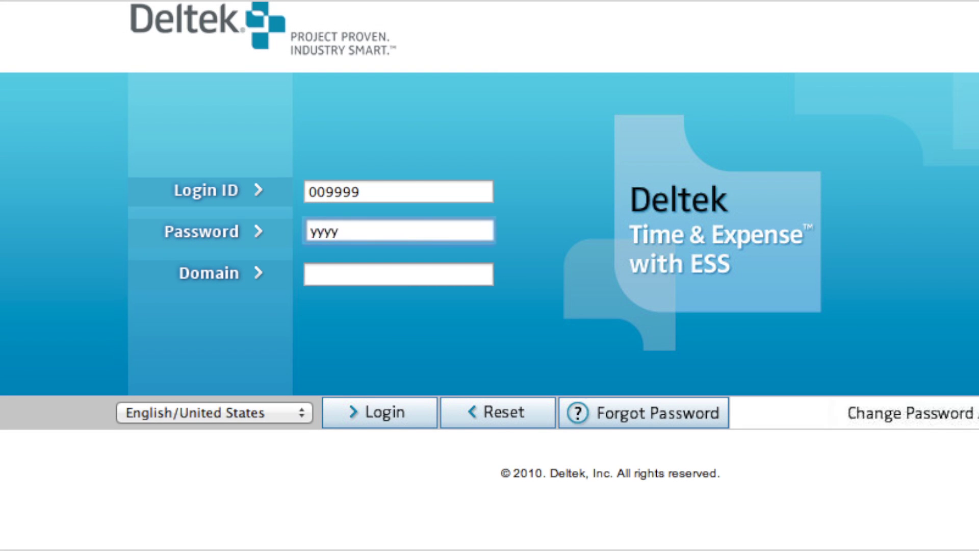
key("BackSpace")
key("BackSpace")
key("BackSpace")
key("BackSpace")
key("BackSpace")
key("BackSpace")
key("BackSpace")
key("BackSpace")
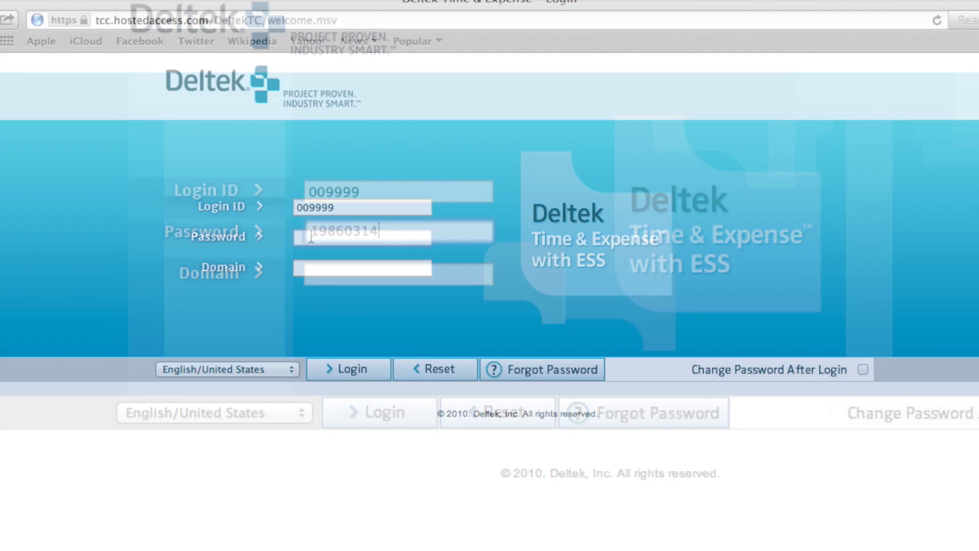
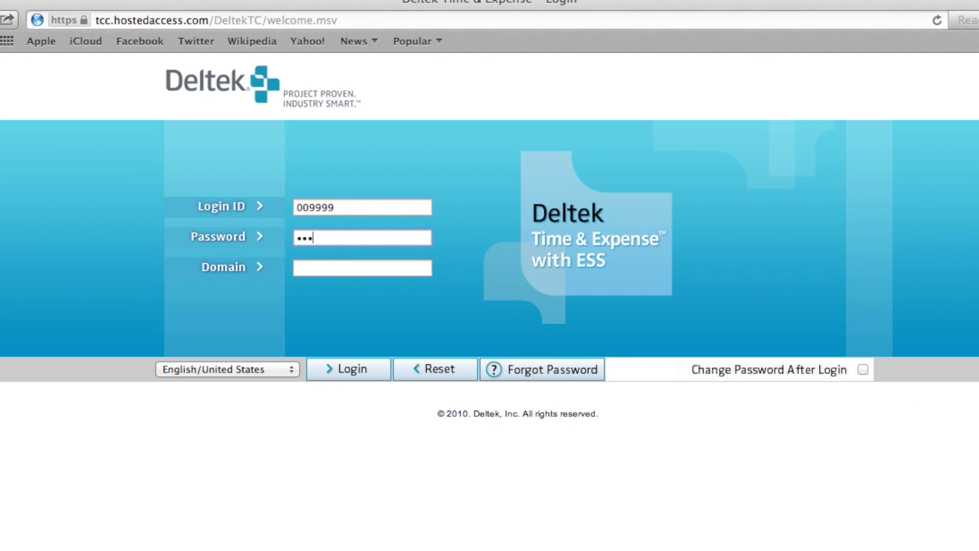
left_click(313, 267)
type("MDG")
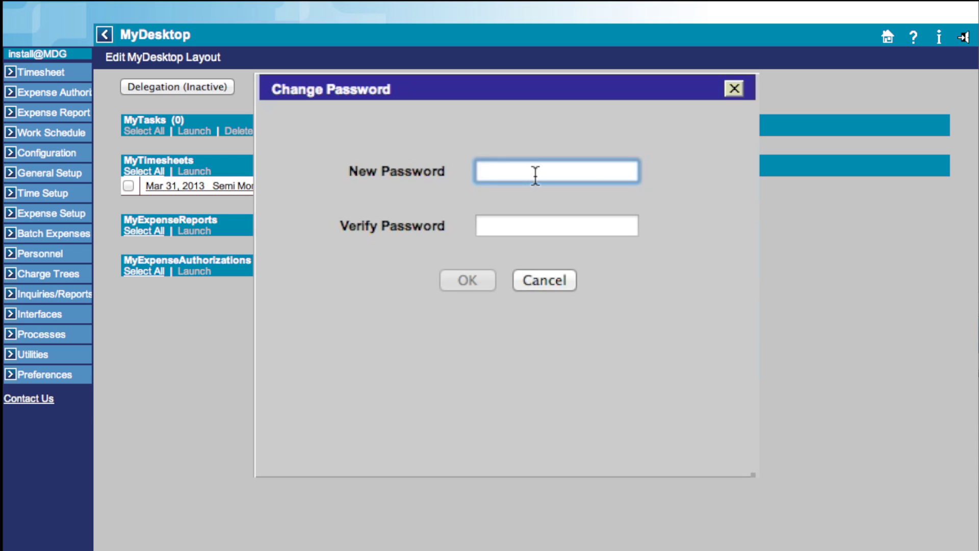
Step: Enter a new account password, retype it in Verify Password, and confirm the change
type("••••••••••")
left_click(537, 225)
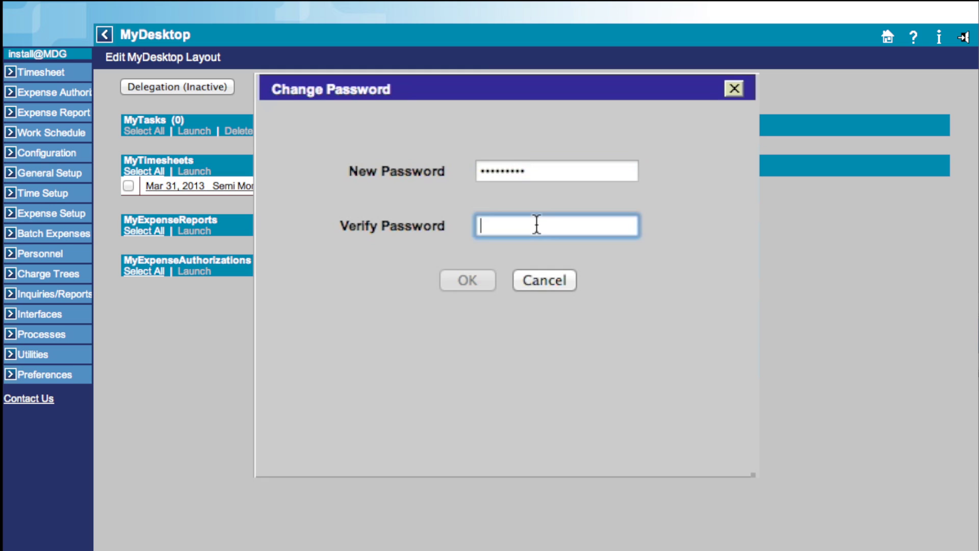
type("•••")
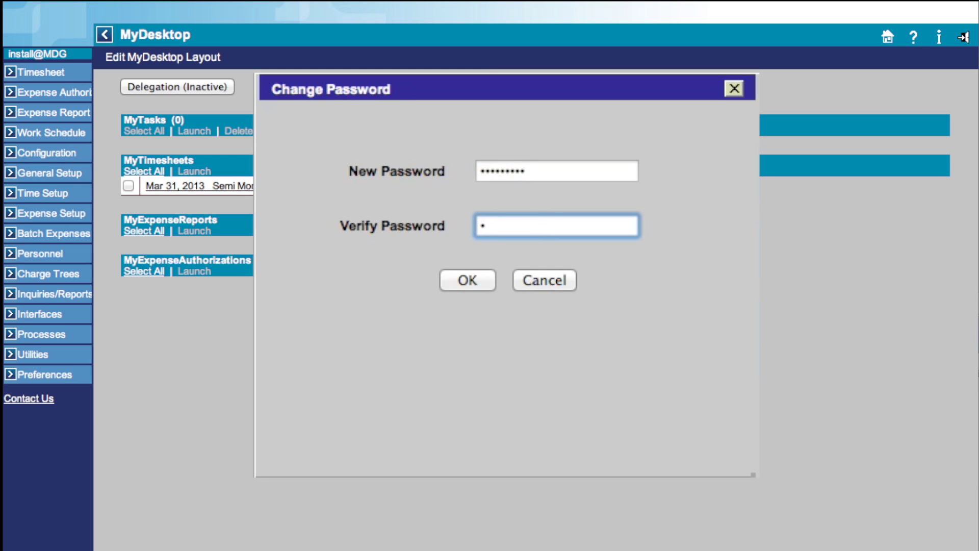
type("•••••••")
left_click(466, 277)
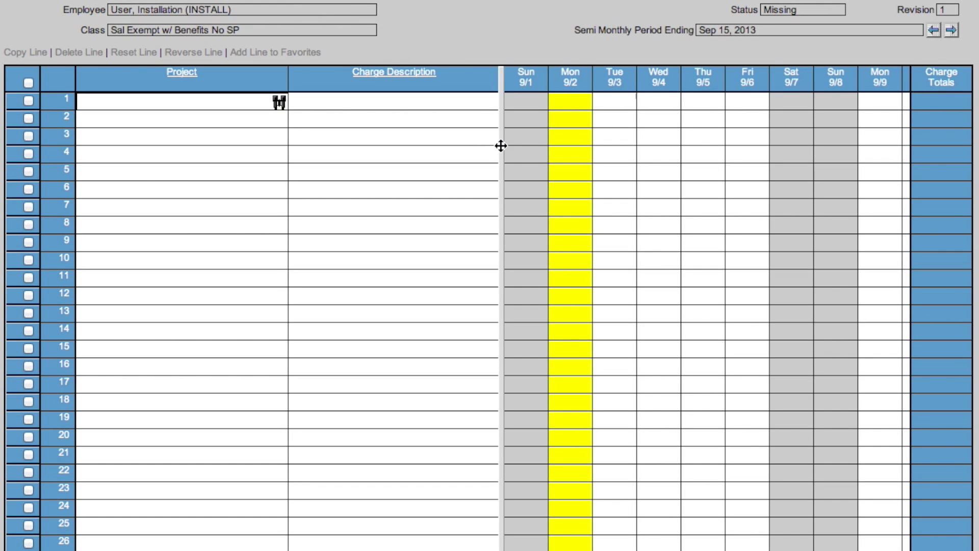
Step: Drag the splitter right to reveal the Pay Type and PLC columns, and bring up line 1's charge lookup
left_click_drag(501, 144, 593, 139)
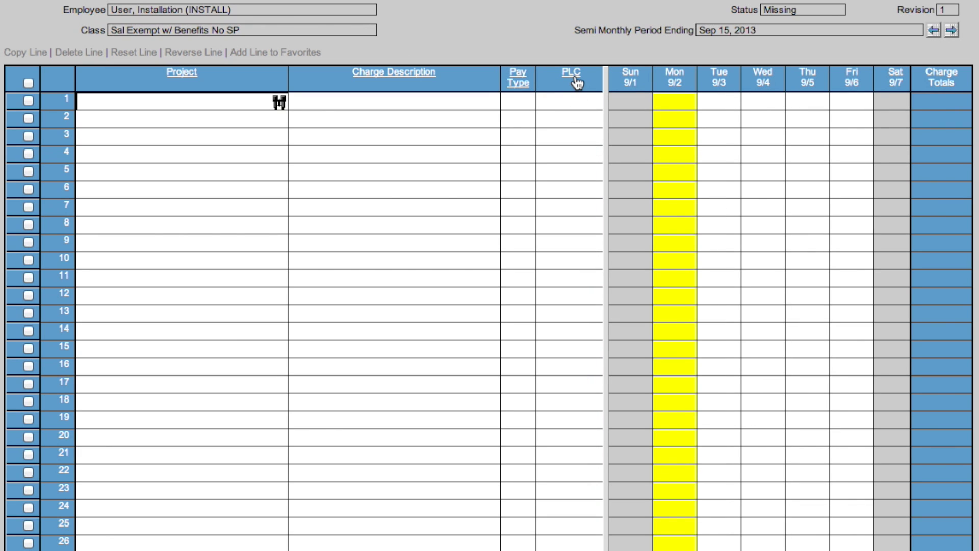
left_click(280, 103)
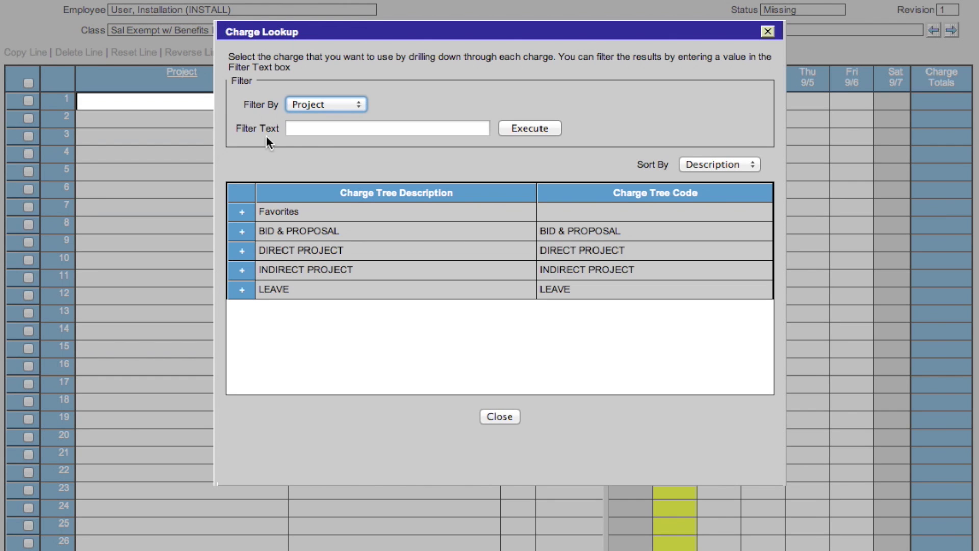
Step: Keep the charge lookup filtered by Project and sorted by Description
left_click(359, 108)
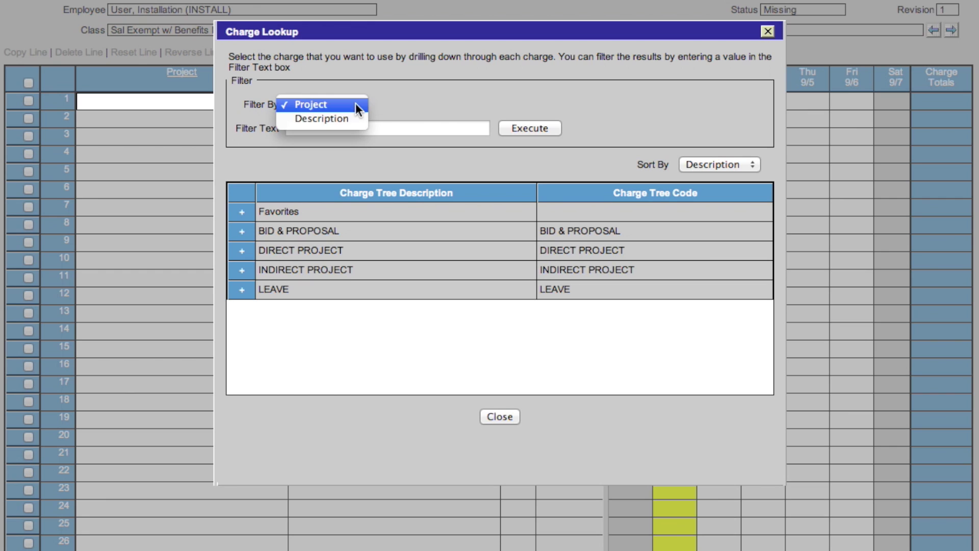
left_click(409, 107)
left_click(354, 129)
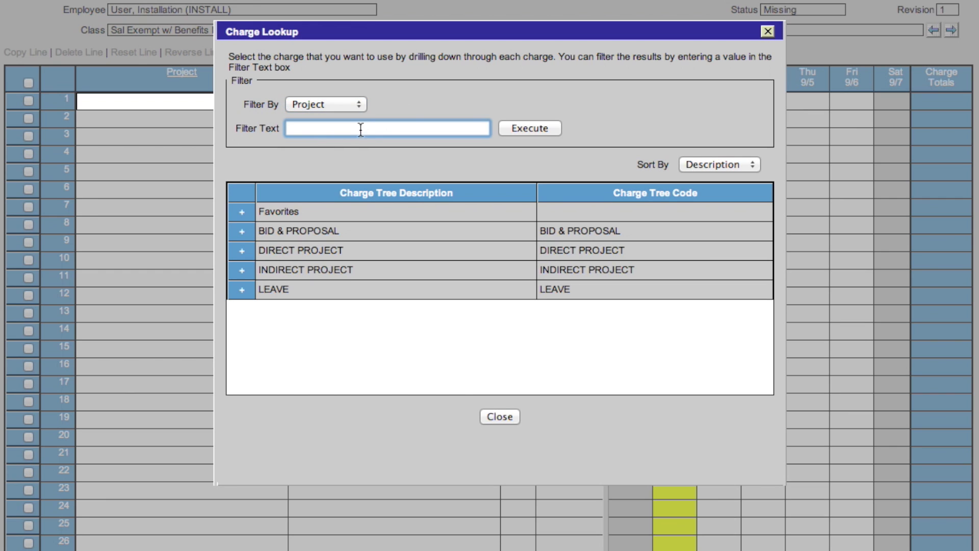
left_click(746, 164)
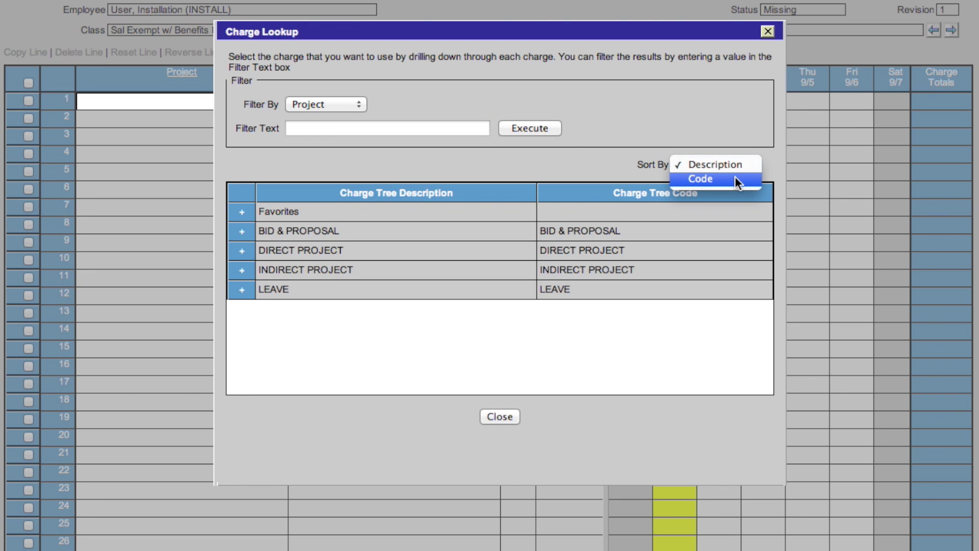
left_click(526, 180)
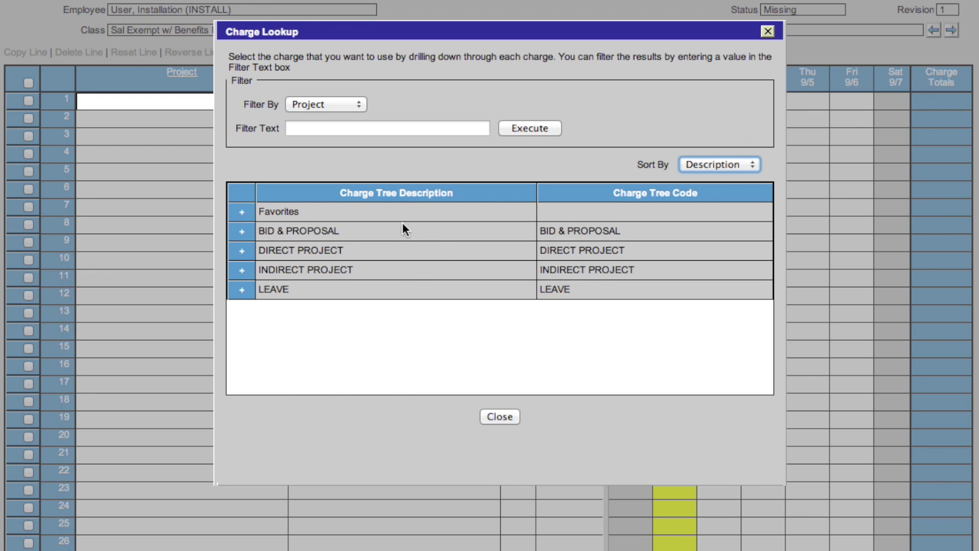
Step: Expand DIRECT PROJECT > SAIC Alignment Program and tick the SAIC EHQ5 SISCAL RC LBR charge
left_click(242, 257)
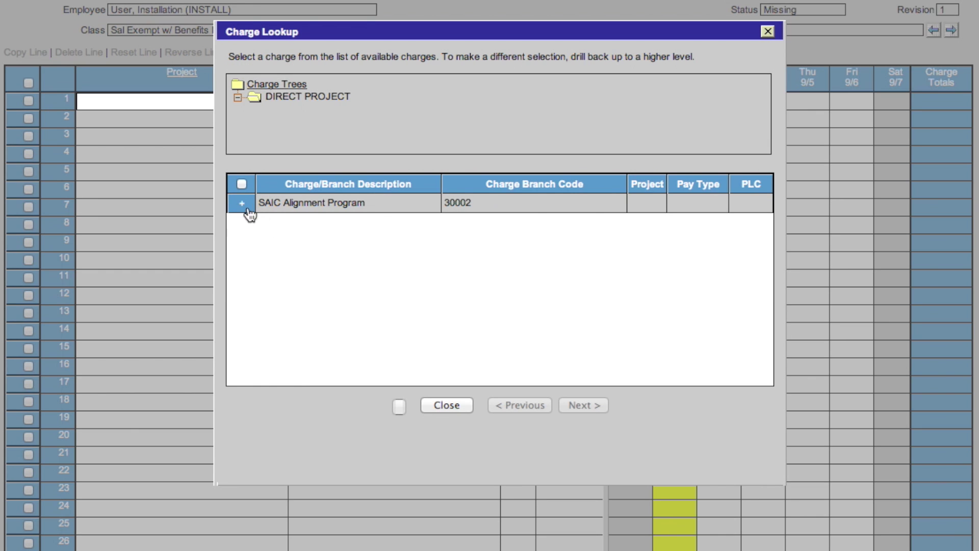
left_click(247, 209)
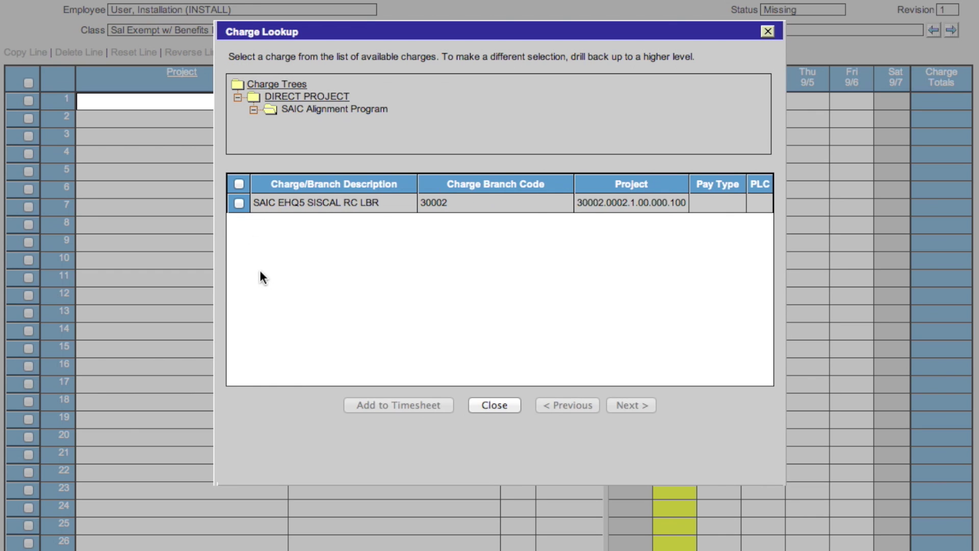
left_click(239, 203)
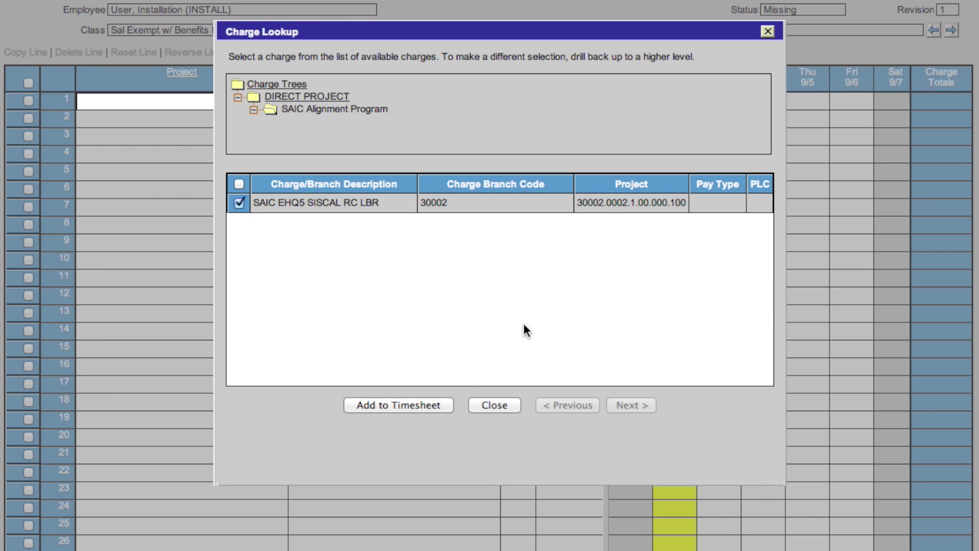
Step: Add the SAIC EHQ5 SISCAL RC LBR charge (30002.0002.1.00.000.100) to line 1 and select its Pay Type cell
left_click(415, 406)
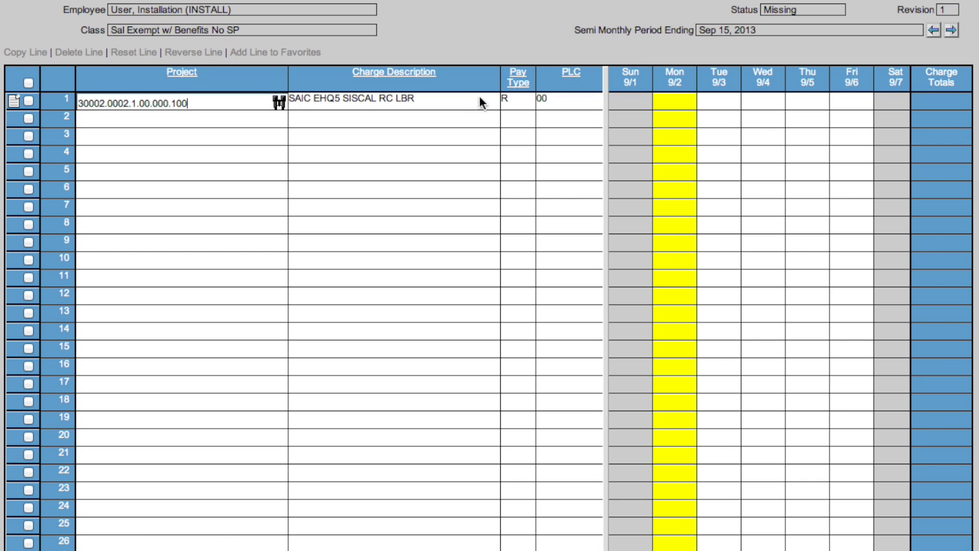
left_click(521, 104)
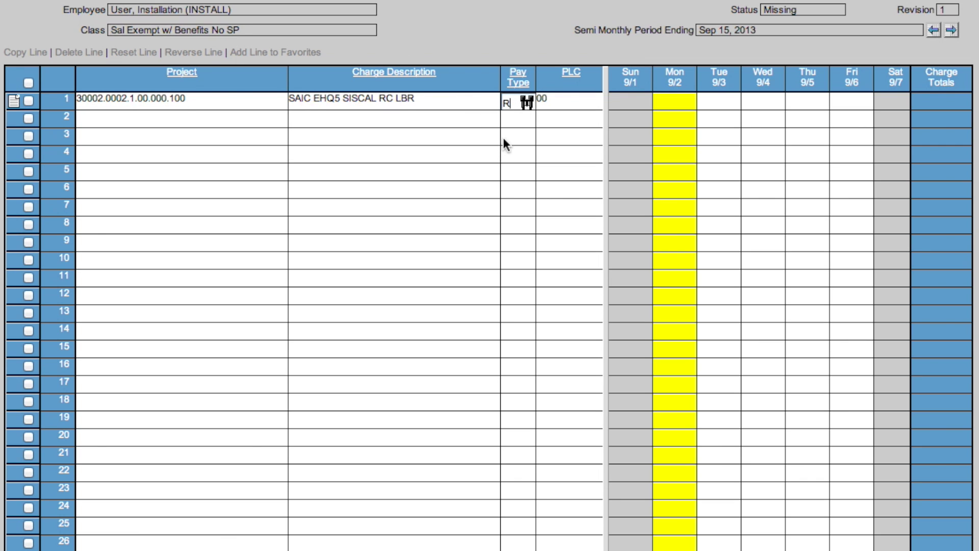
Step: Pick pay type R (Regular) for line 1 from the Pay Type Lookup, filtered by ID
left_click(527, 105)
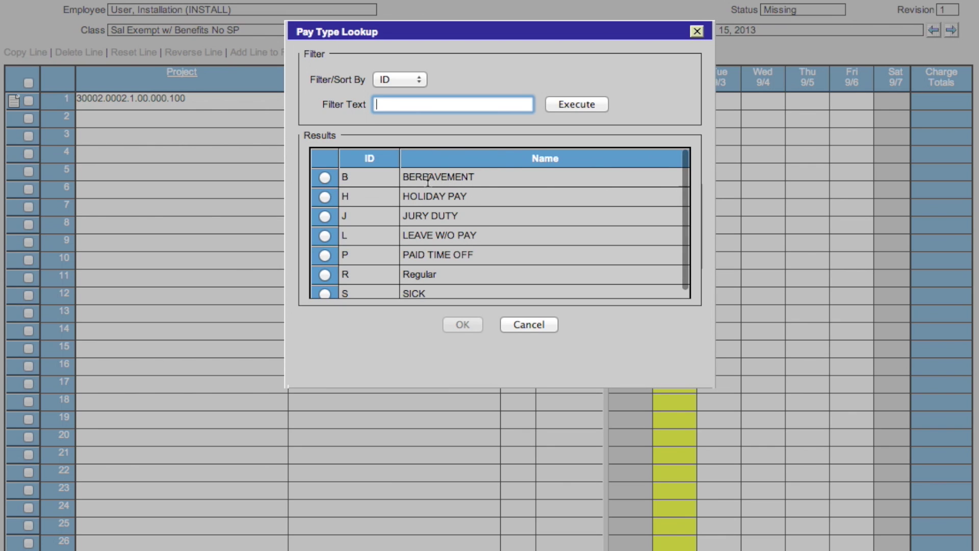
left_click(421, 81)
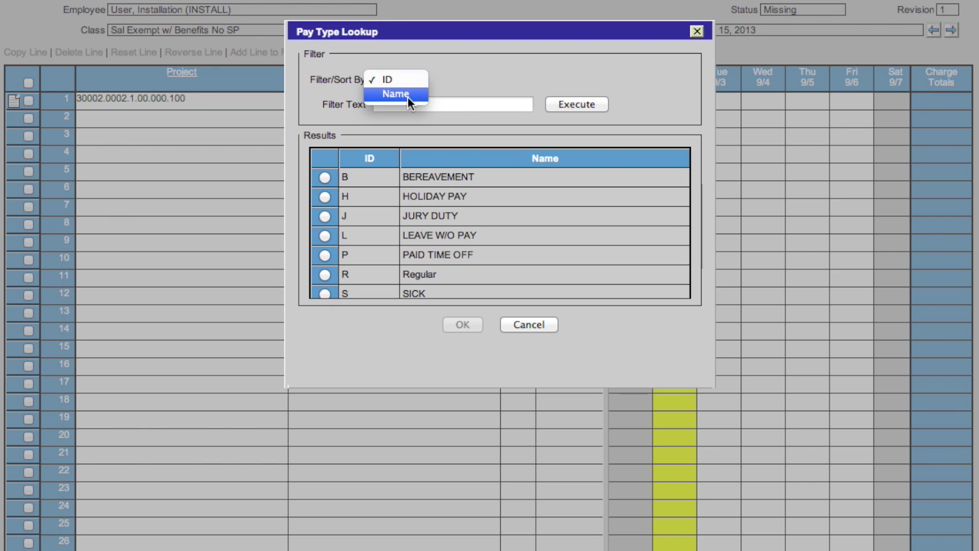
left_click(504, 142)
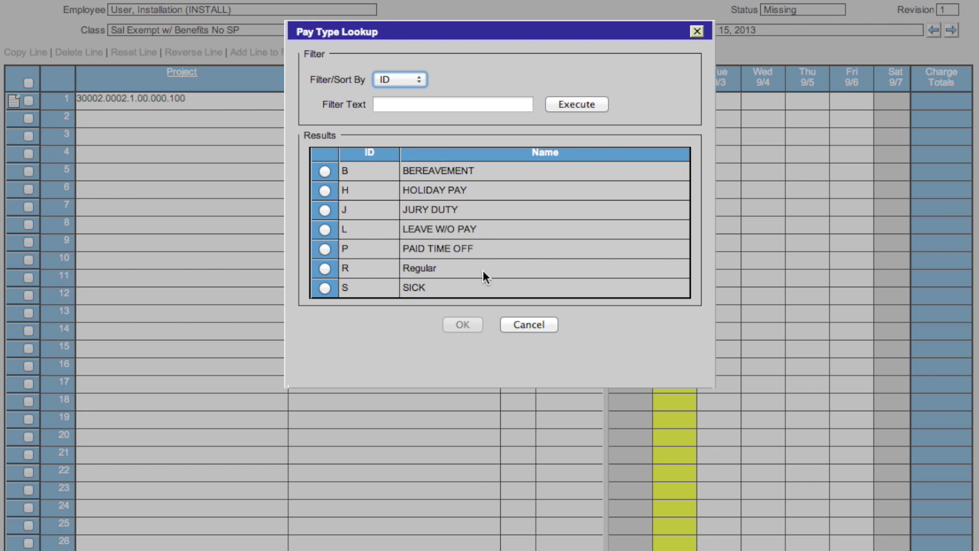
left_click(325, 269)
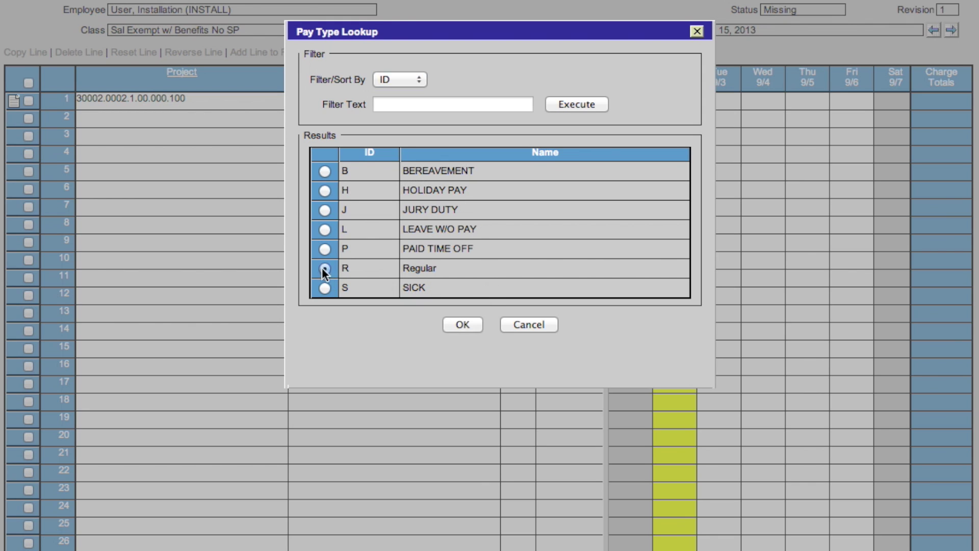
left_click(461, 326)
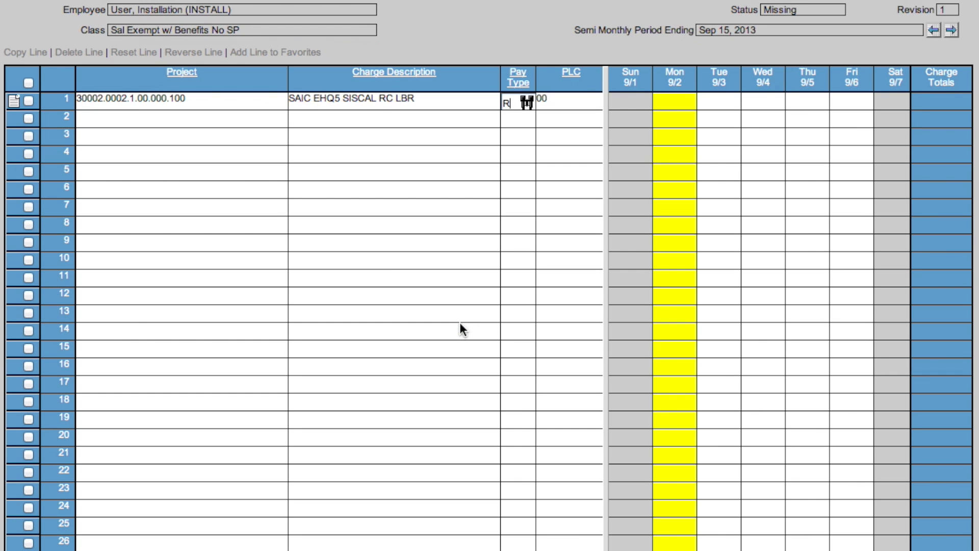
Step: Choose PLC 00 CO-WIDE for line 1 from the PLC Lookup, sorted by ID
left_click(588, 101)
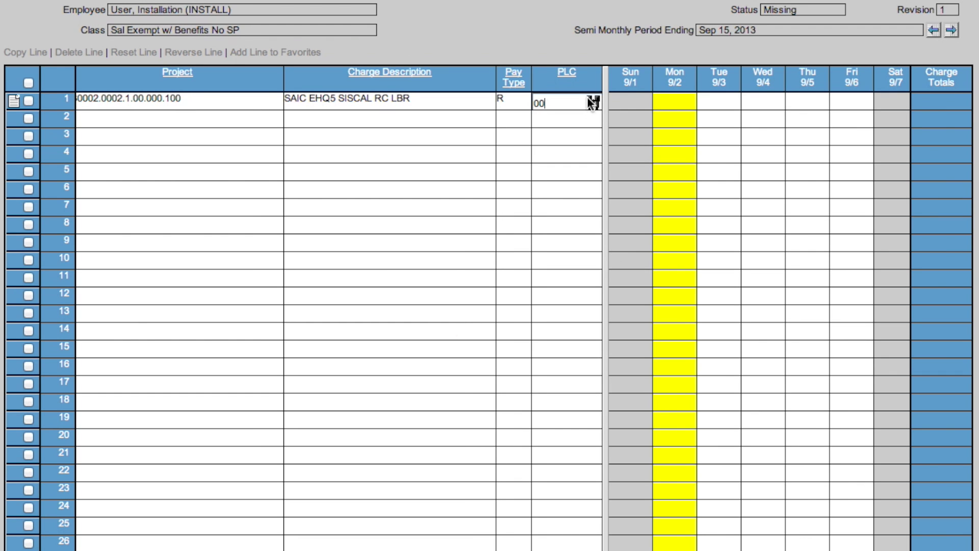
left_click(592, 104)
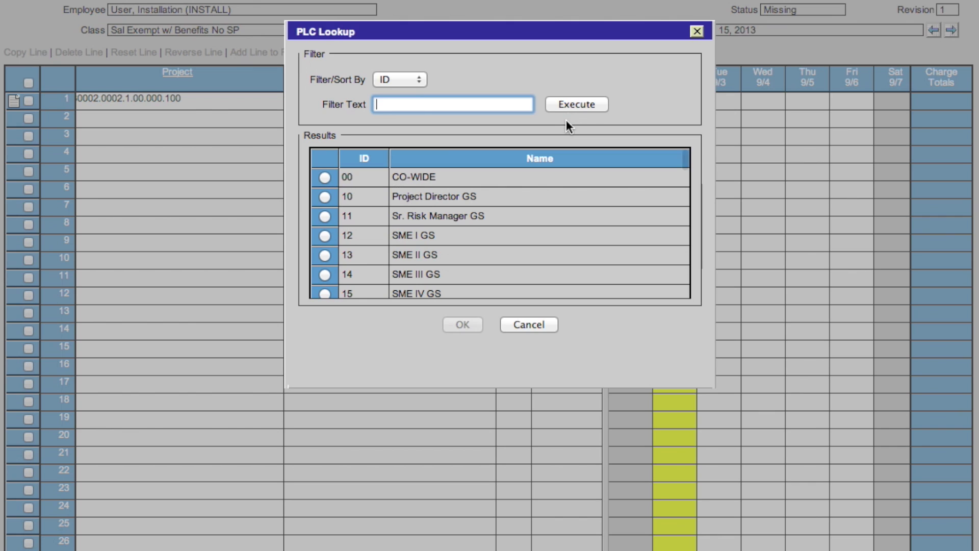
left_click(422, 84)
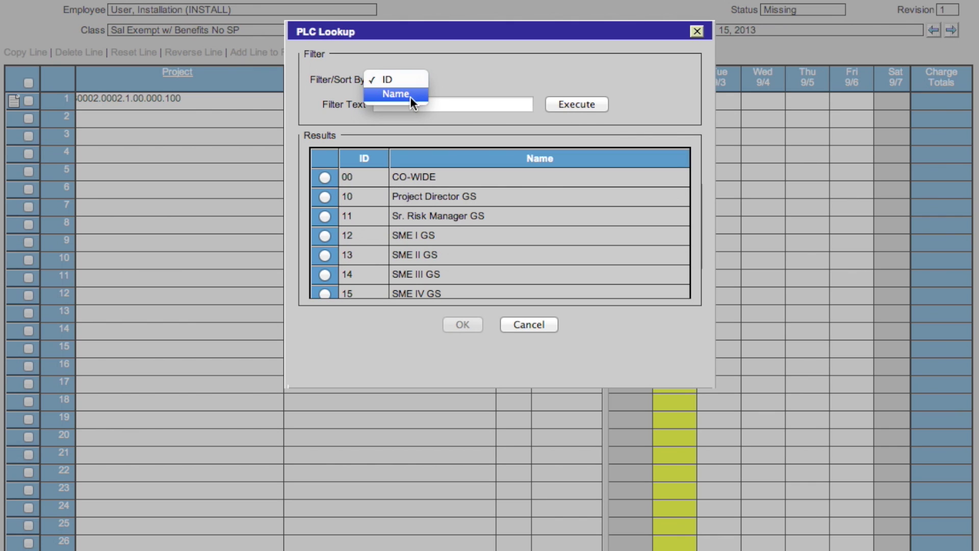
left_click(451, 124)
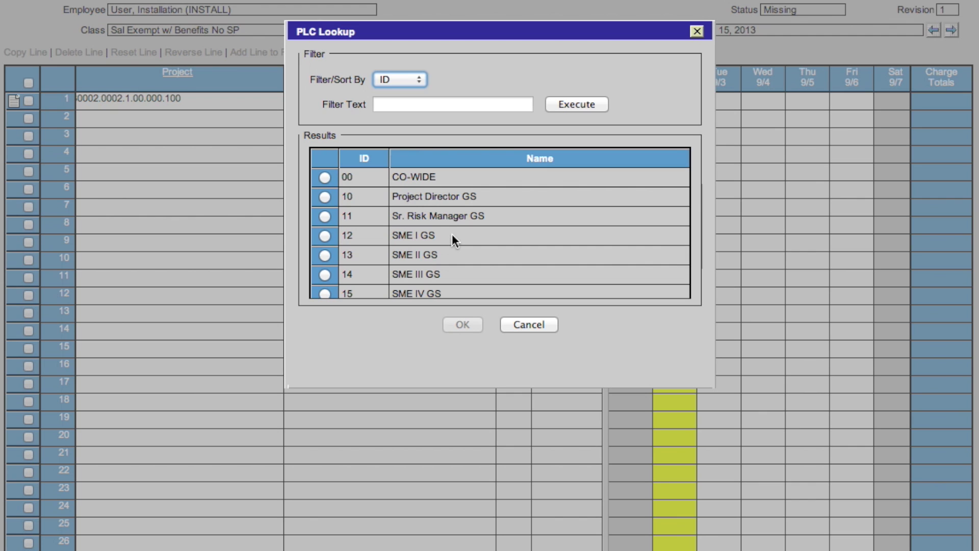
scroll(451, 230, "down", 10)
scroll(450, 225, "down", 3)
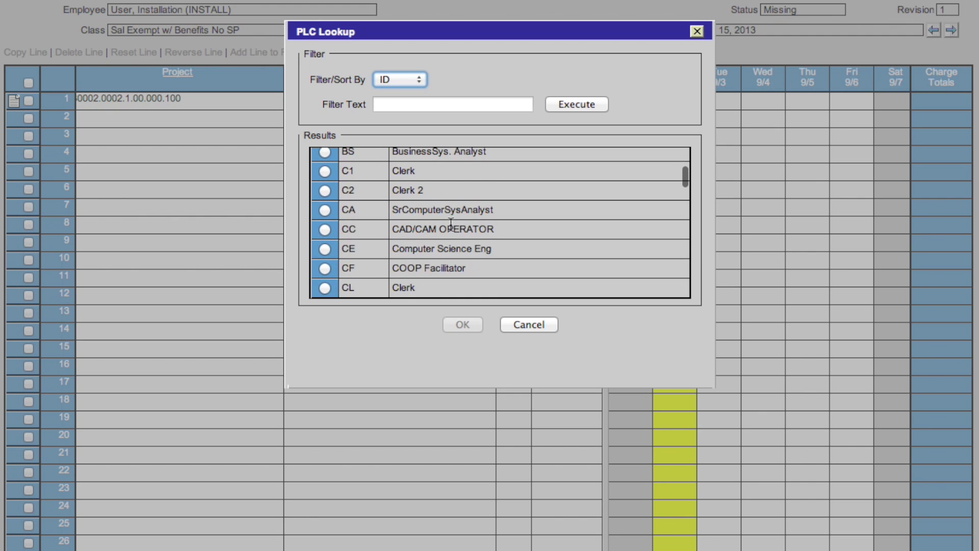
scroll(450, 222, "up", 2)
scroll(450, 222, "up", 10)
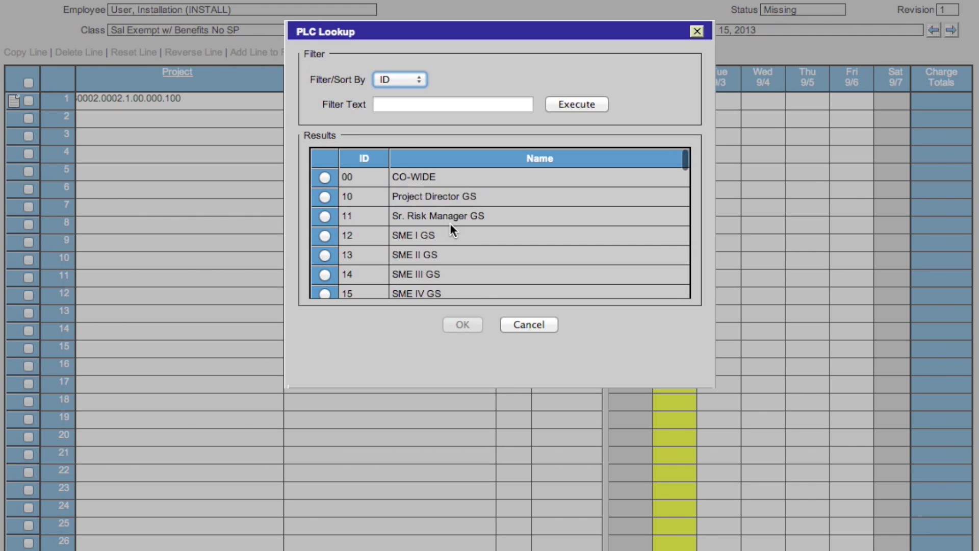
left_click(326, 178)
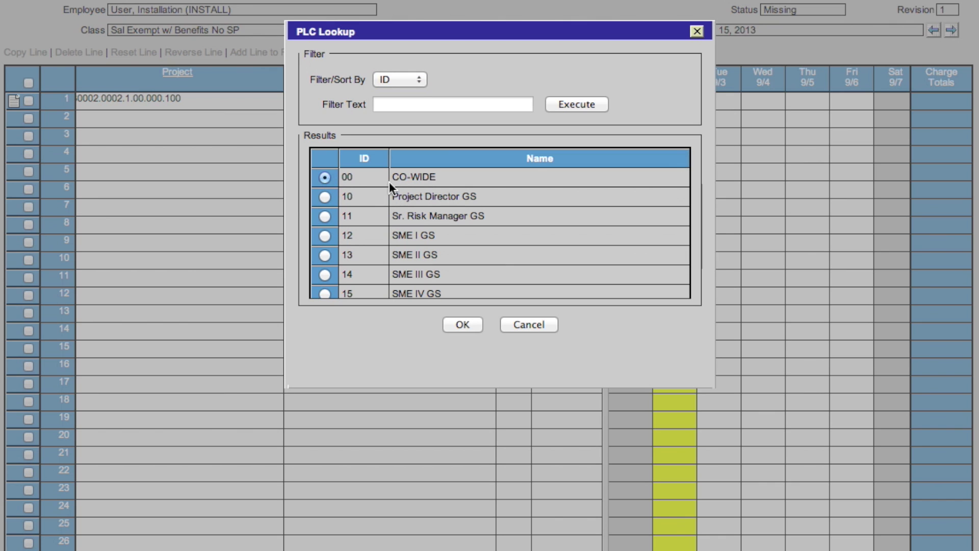
left_click(449, 327)
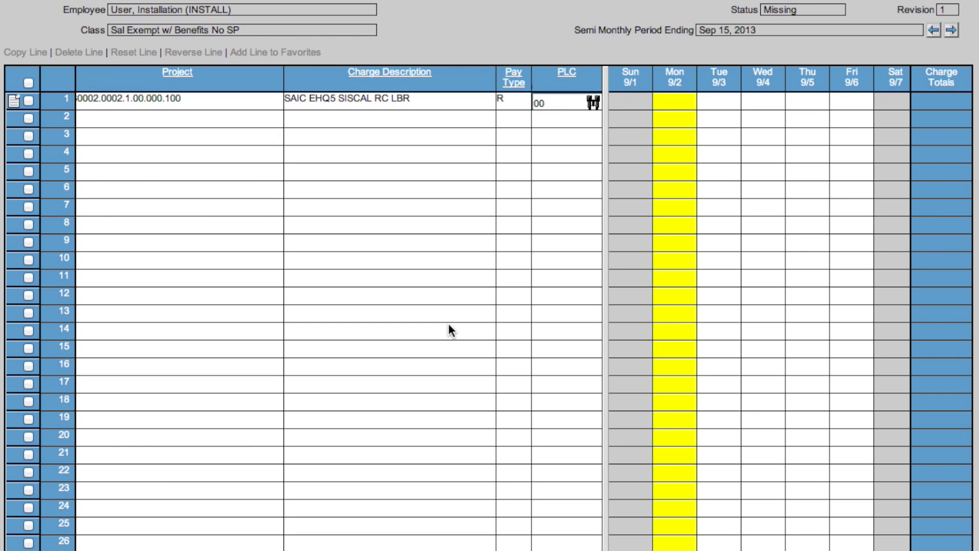
Step: Enter 8.0, 8.5 and 9.0 hours for Mon 9/2, Tue 9/3 and Wed 9/4 on line 1
left_click(683, 101)
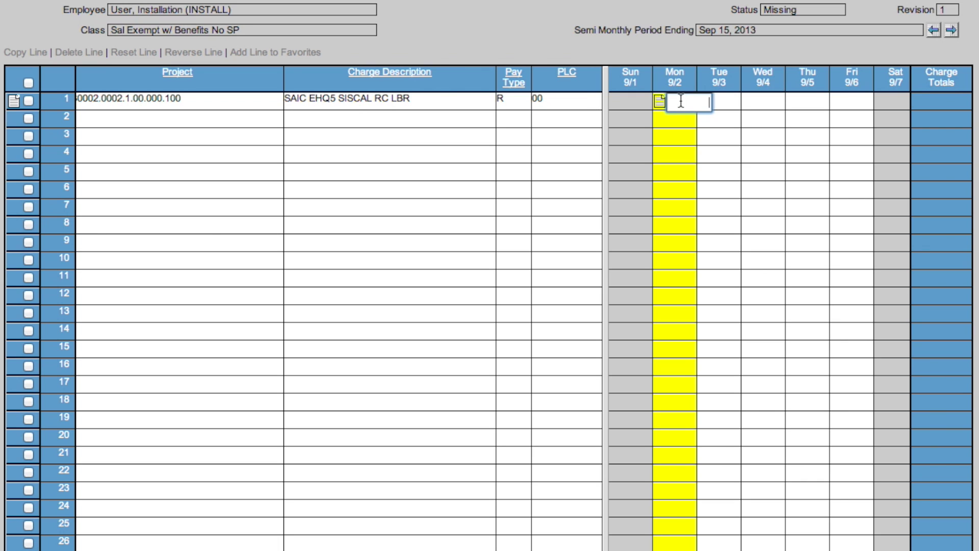
type("8.0")
left_click(721, 100)
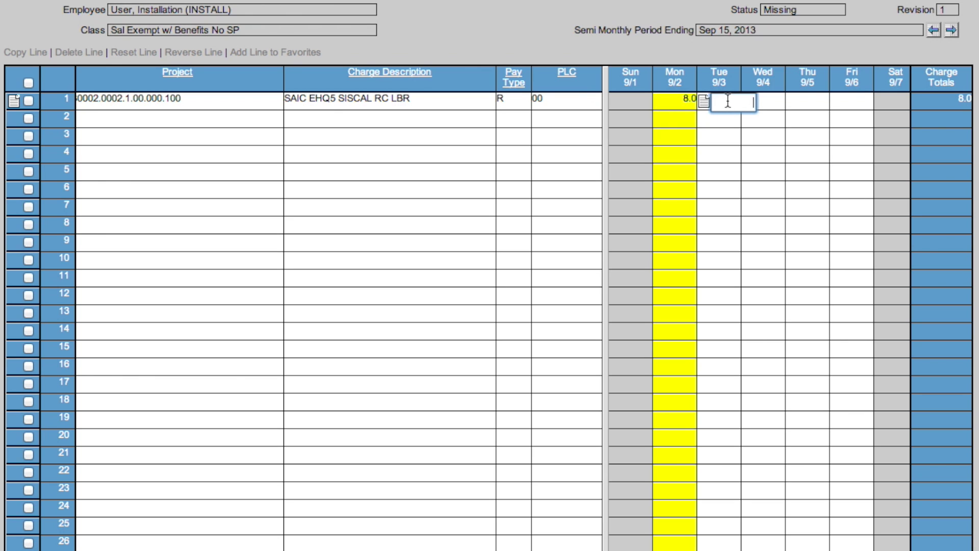
type("8.5")
left_click(774, 102)
type("9.0")
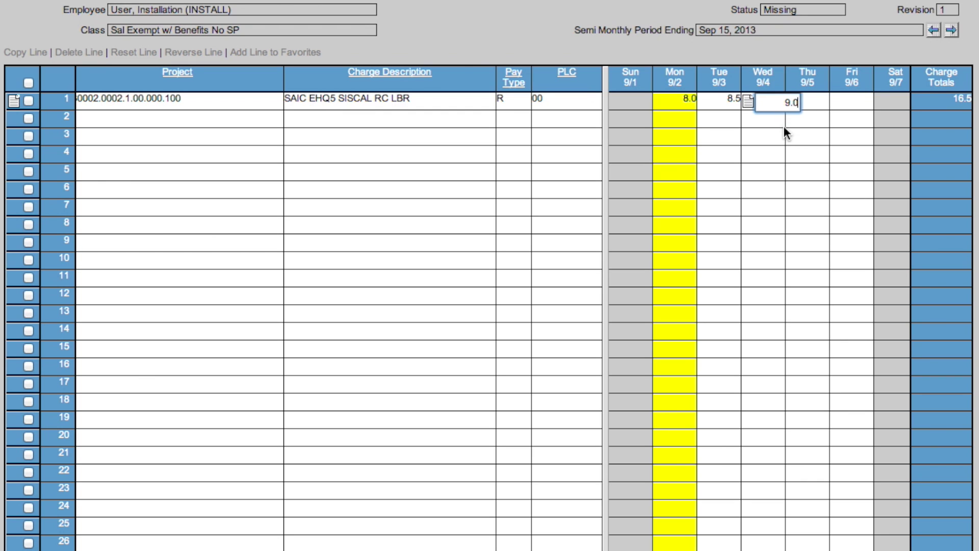
left_click(815, 103)
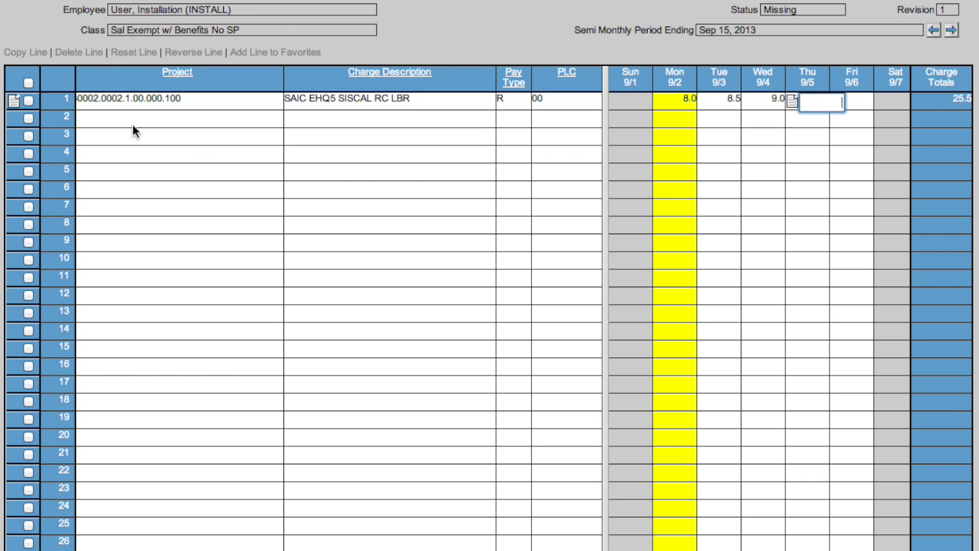
left_click(29, 101)
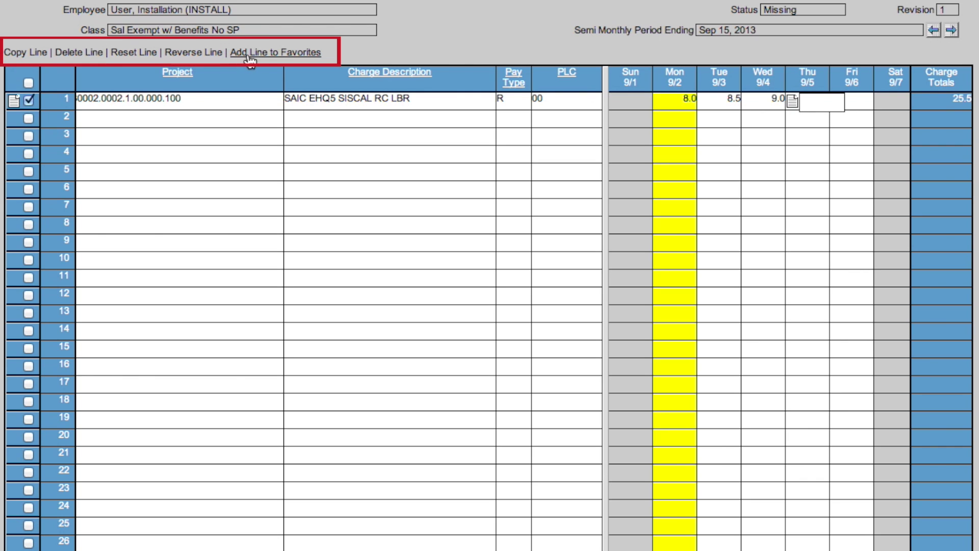
left_click(23, 53)
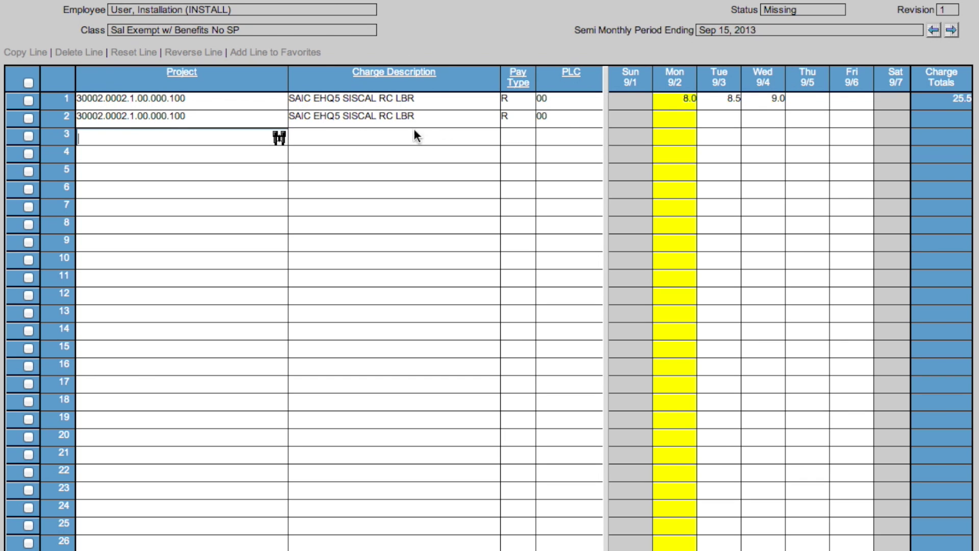
left_click(27, 117)
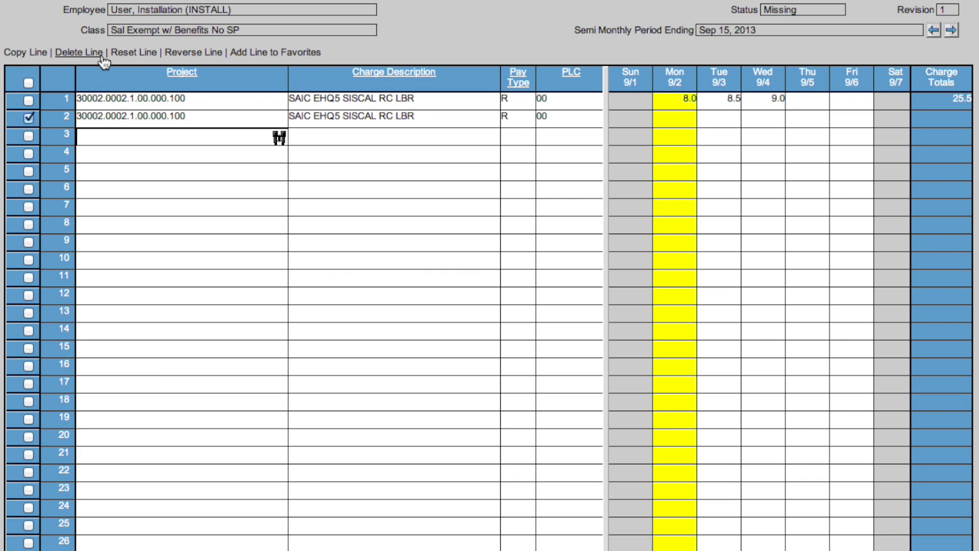
left_click(79, 55)
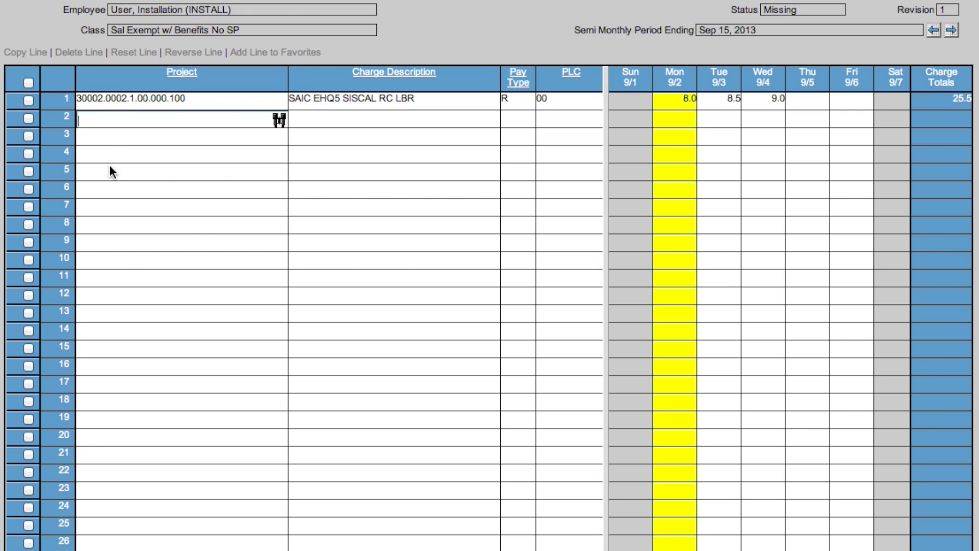
left_click(29, 100)
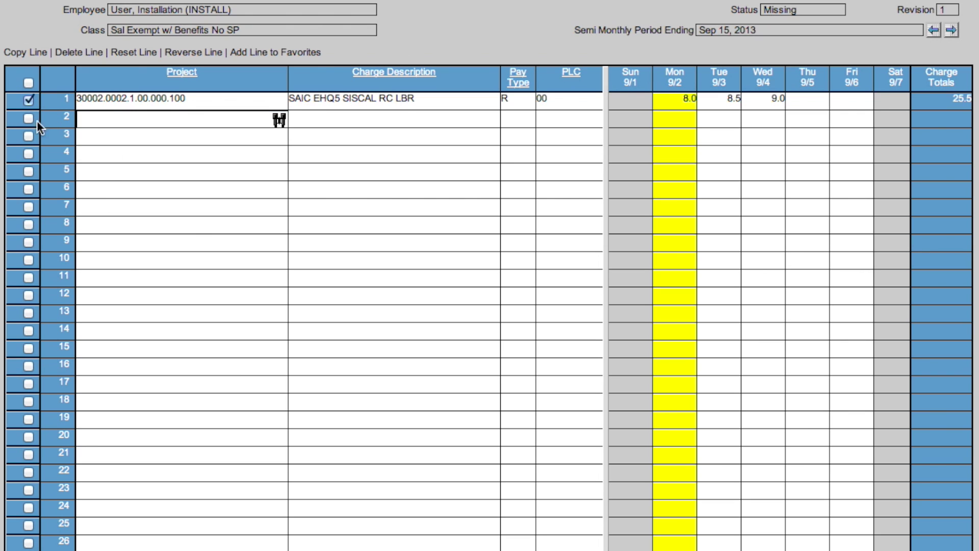
left_click(189, 53)
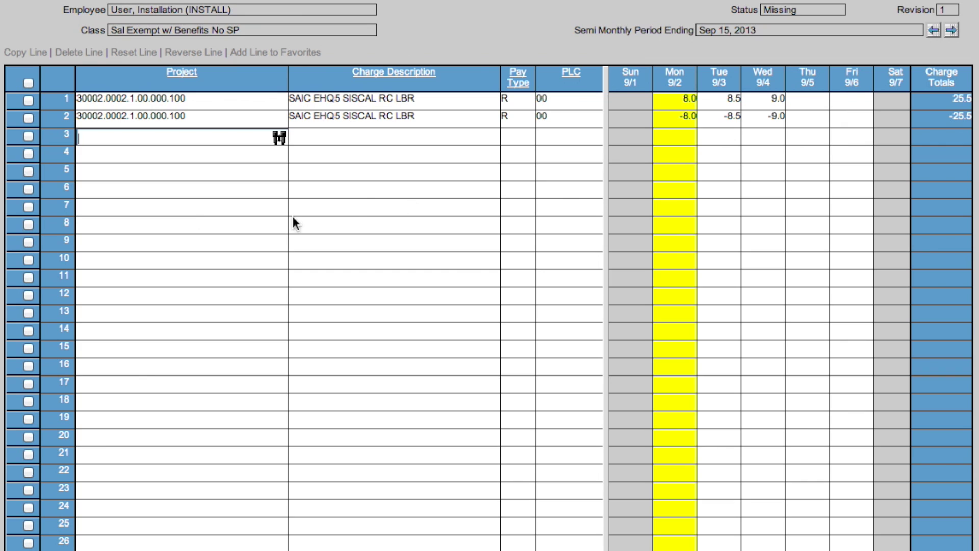
left_click(26, 118)
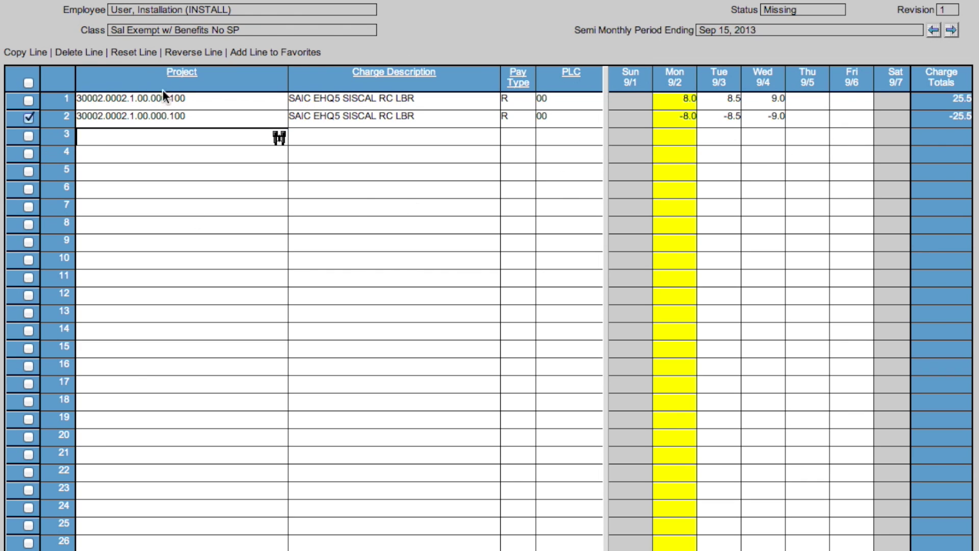
left_click(131, 56)
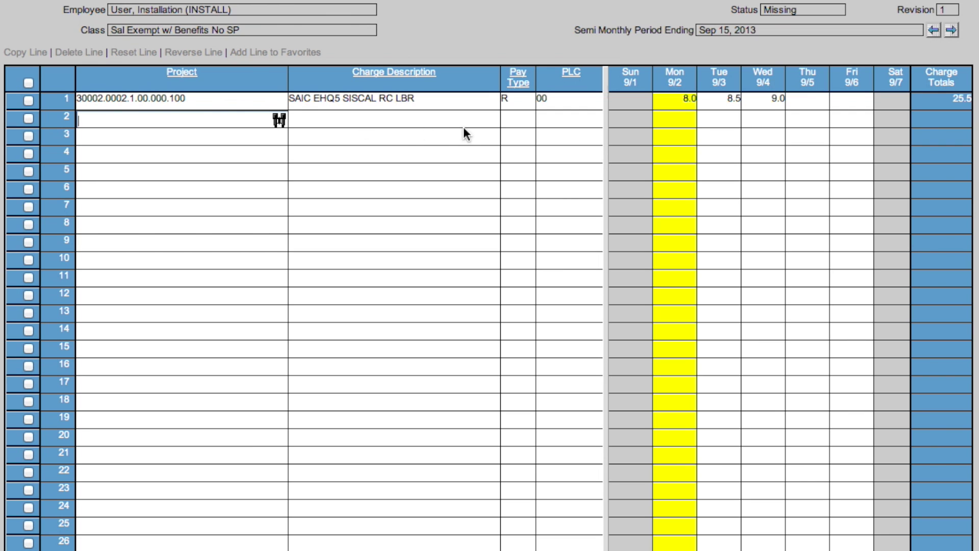
left_click(26, 103)
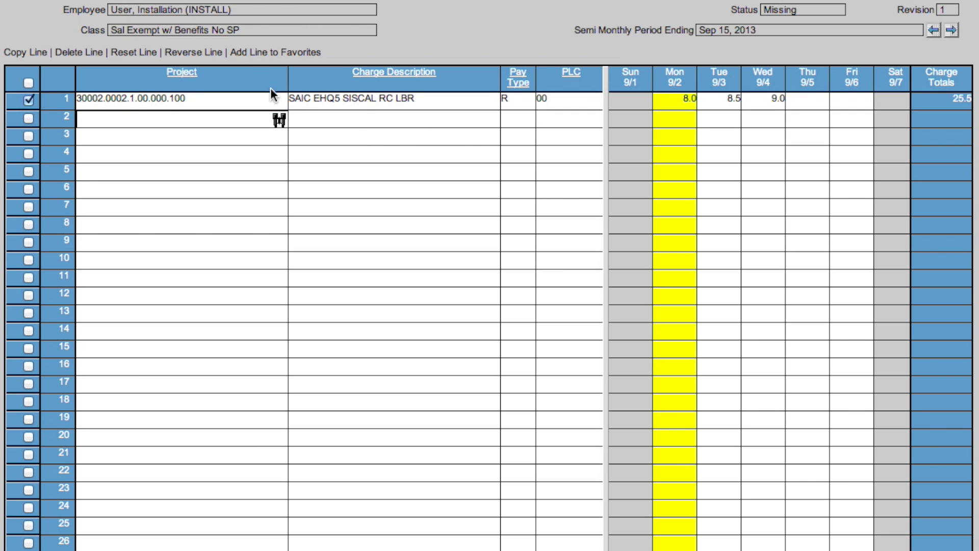
left_click(275, 56)
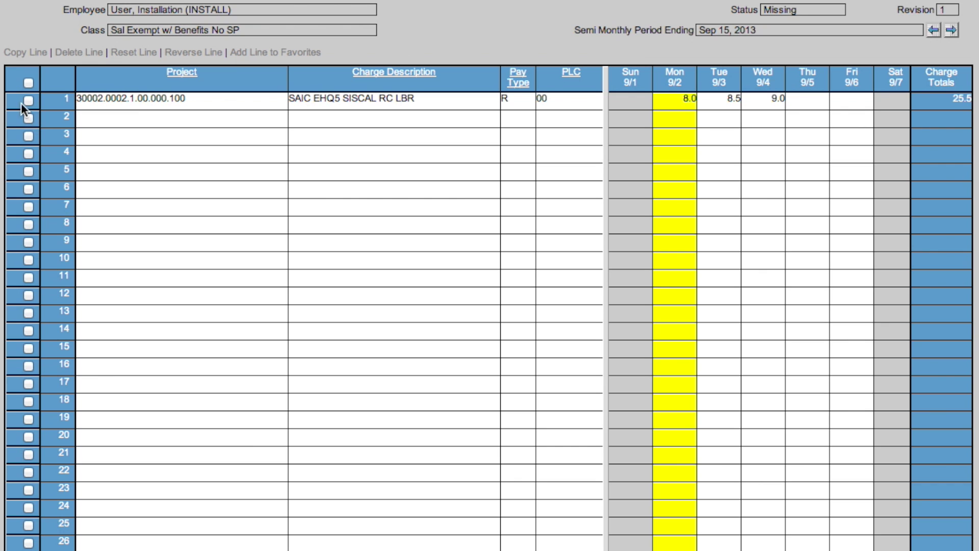
left_click(113, 122)
Step: Add the first SAIC EHQ5 SISCAL RC LBR favourite charge from Charge Lookup as line 2
left_click(279, 122)
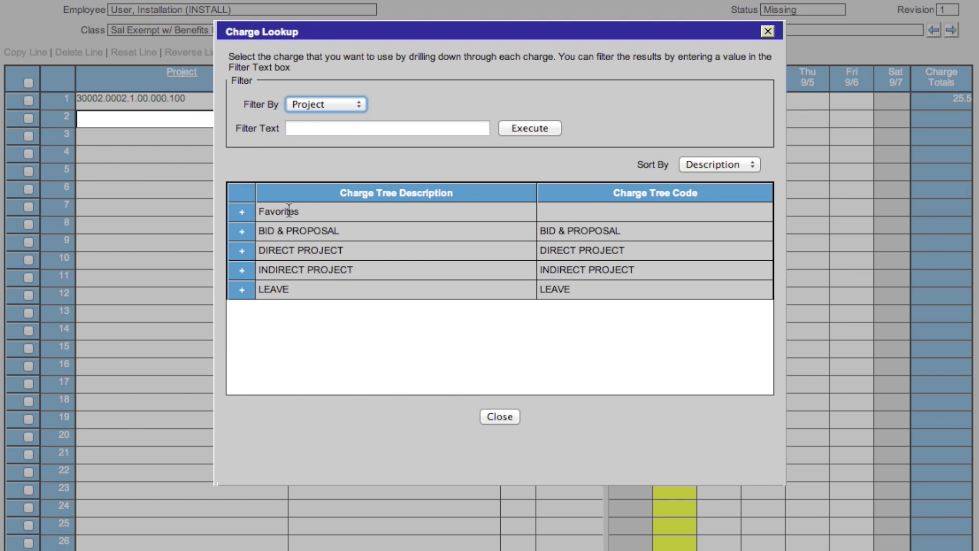
left_click(244, 213)
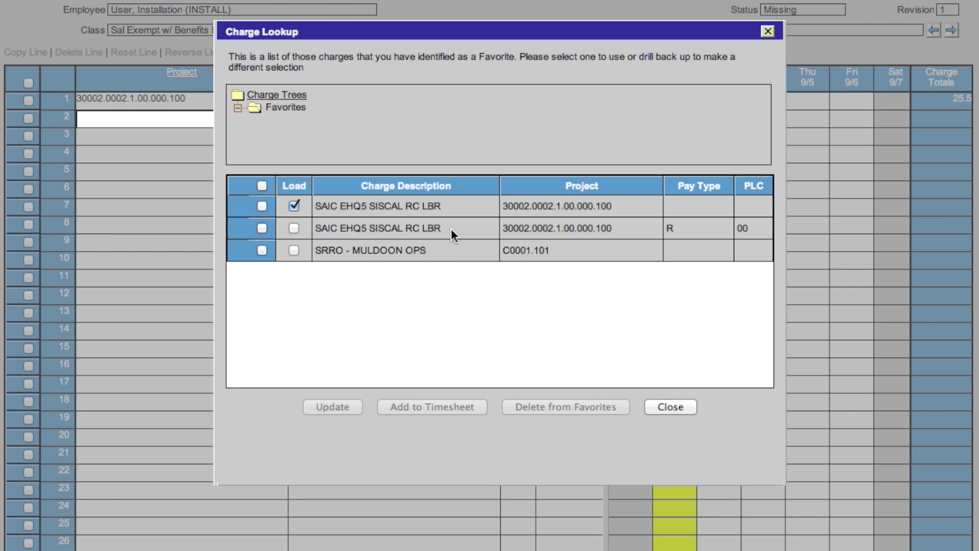
left_click(261, 207)
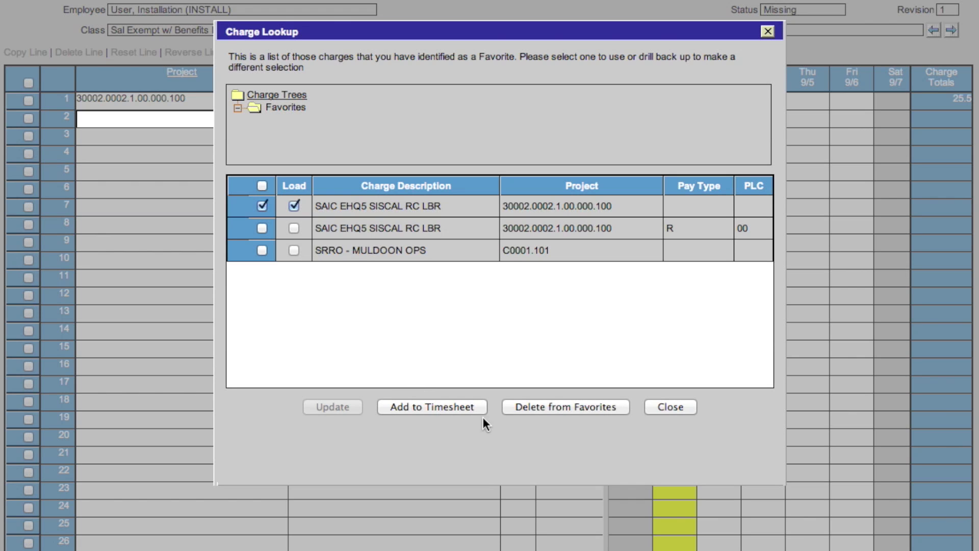
left_click(430, 407)
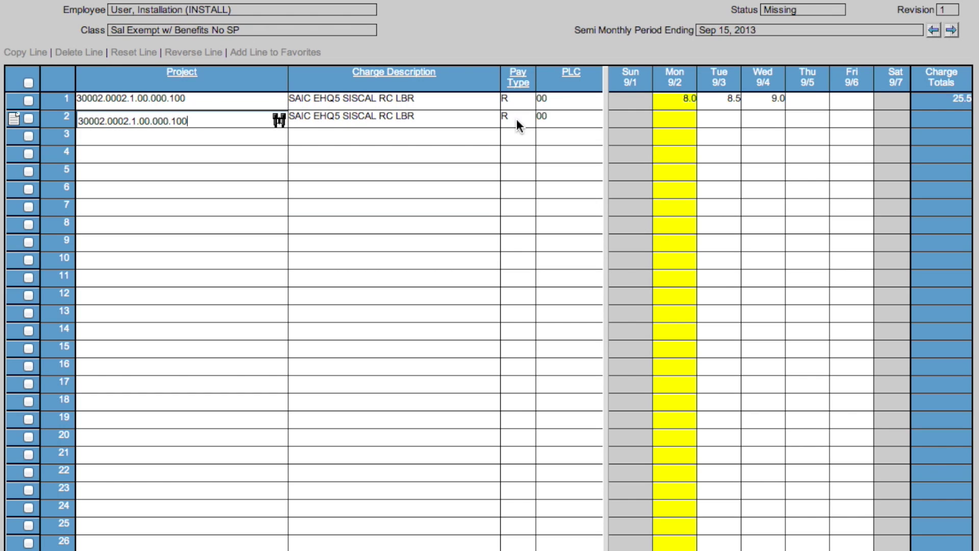
left_click(231, 134)
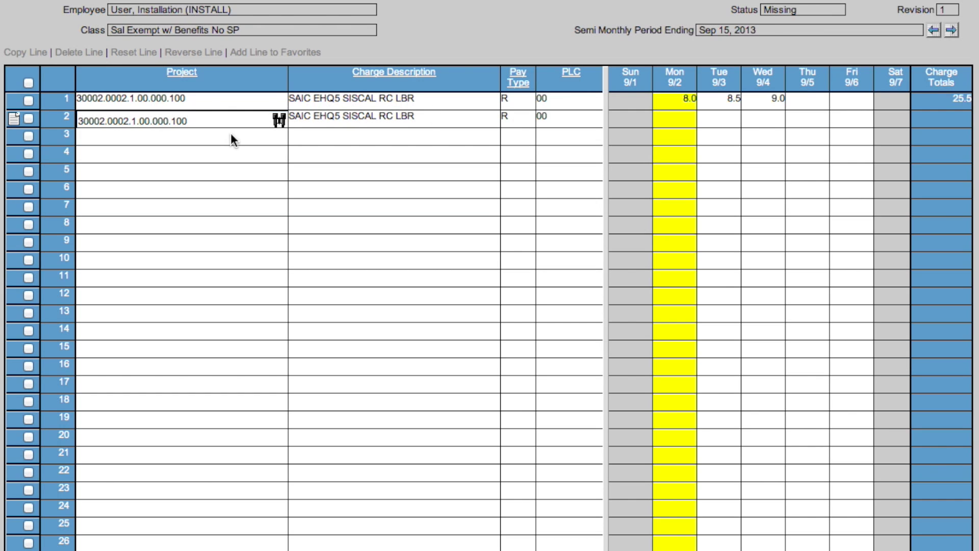
Step: Delete the duplicate SAIC EHQ5 SISCAL RC LBR entry from Favorites and close Charge Lookup
left_click(280, 139)
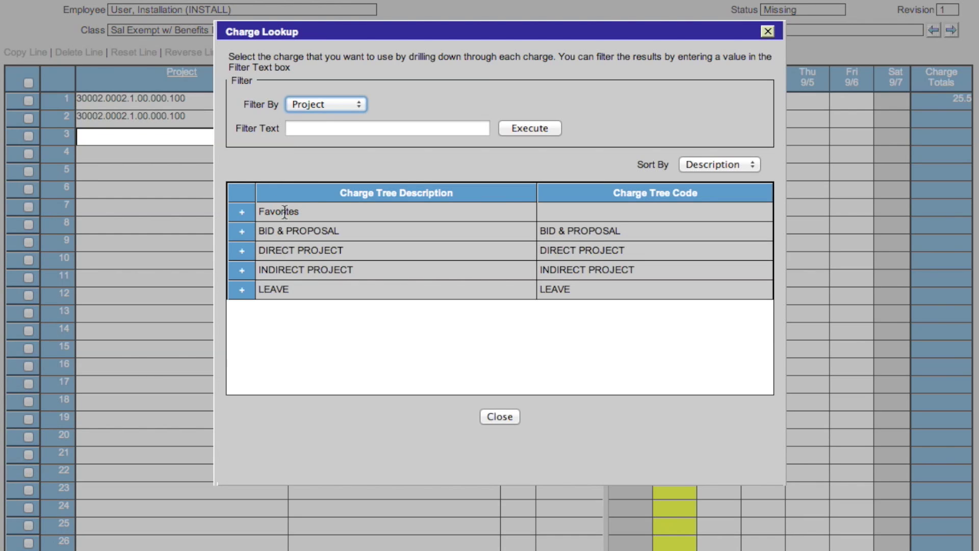
left_click(245, 217)
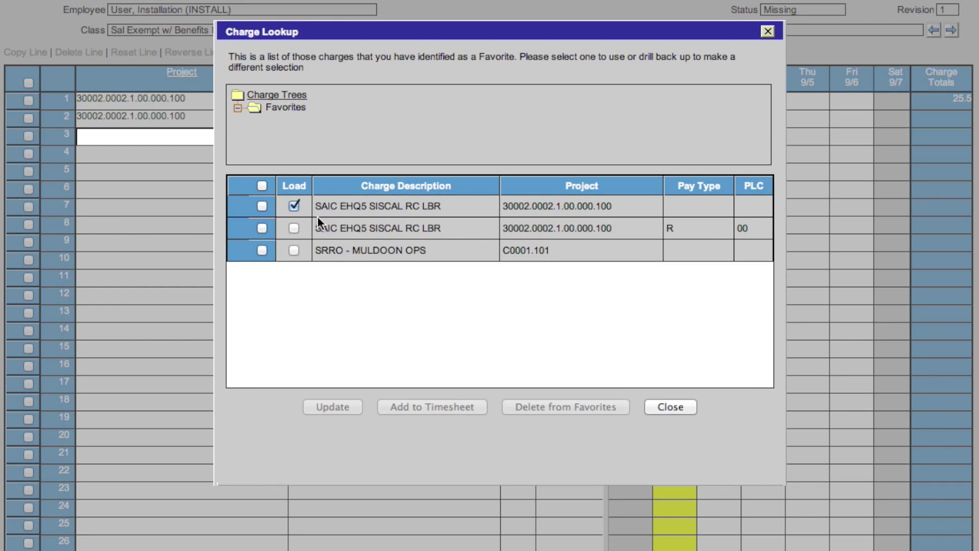
left_click(262, 206)
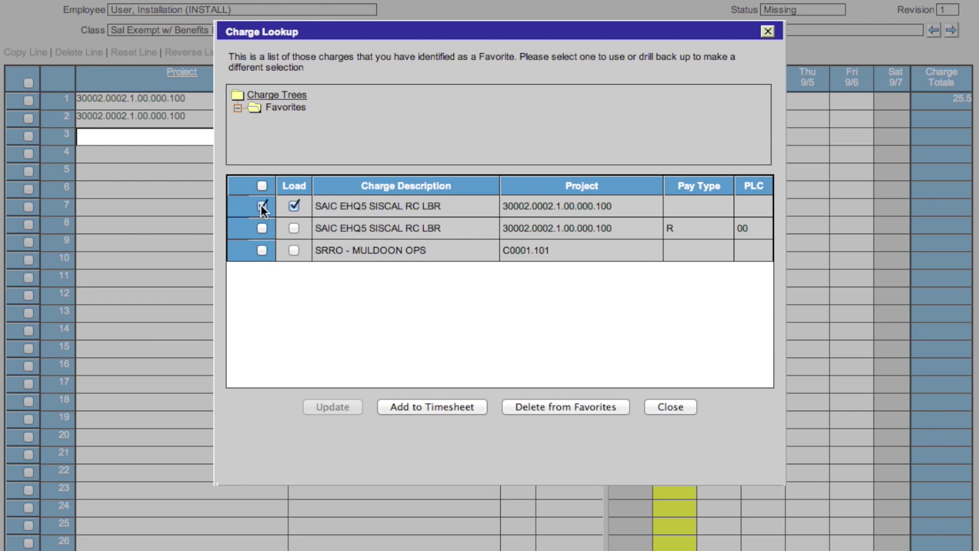
left_click(524, 406)
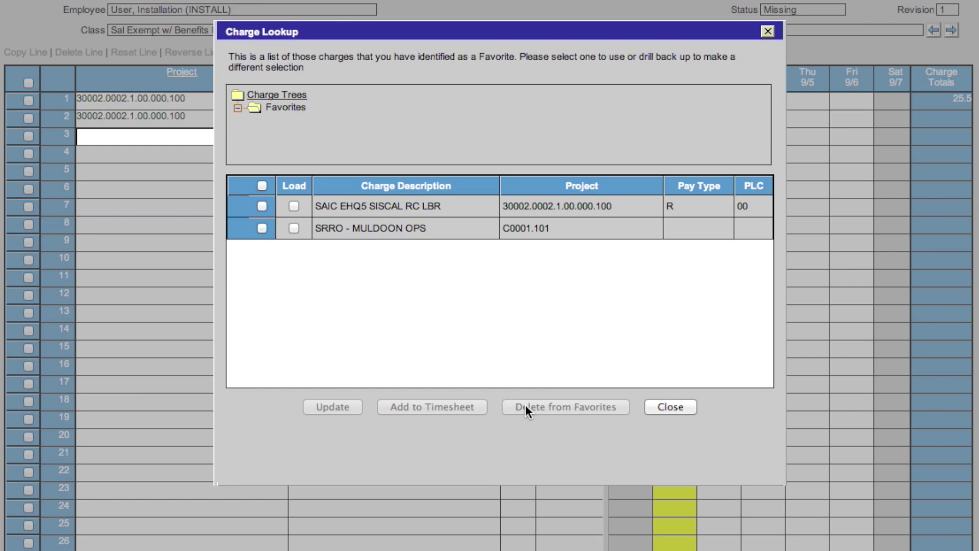
left_click(659, 407)
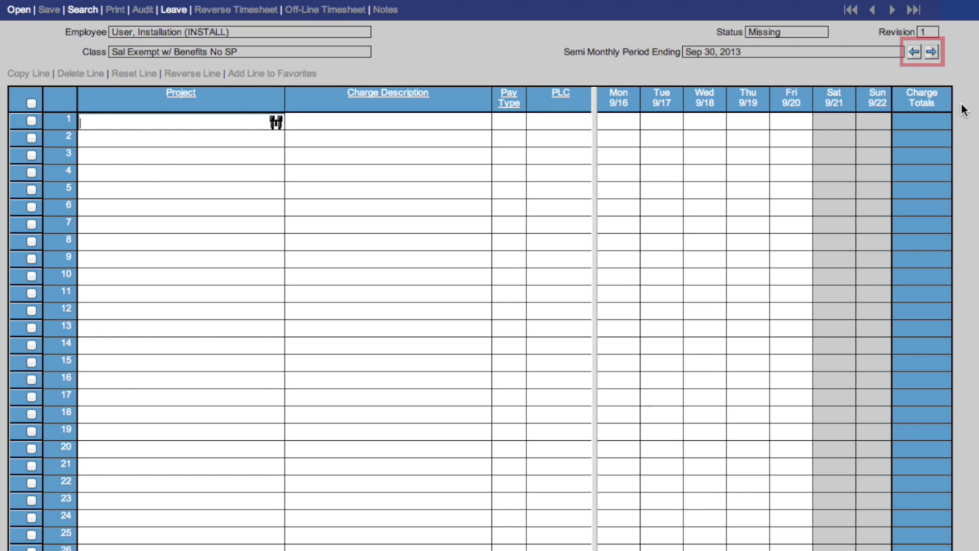
left_click(915, 54)
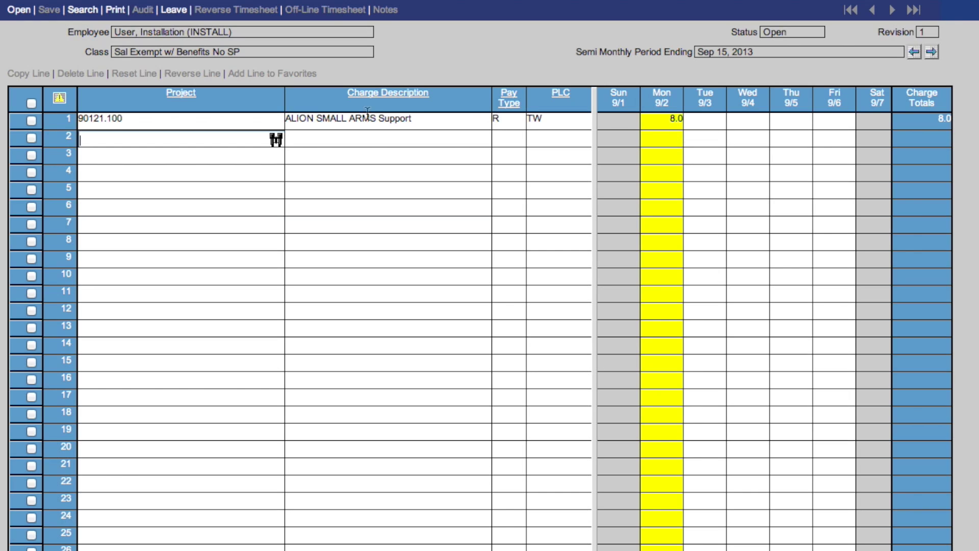
left_click(930, 53)
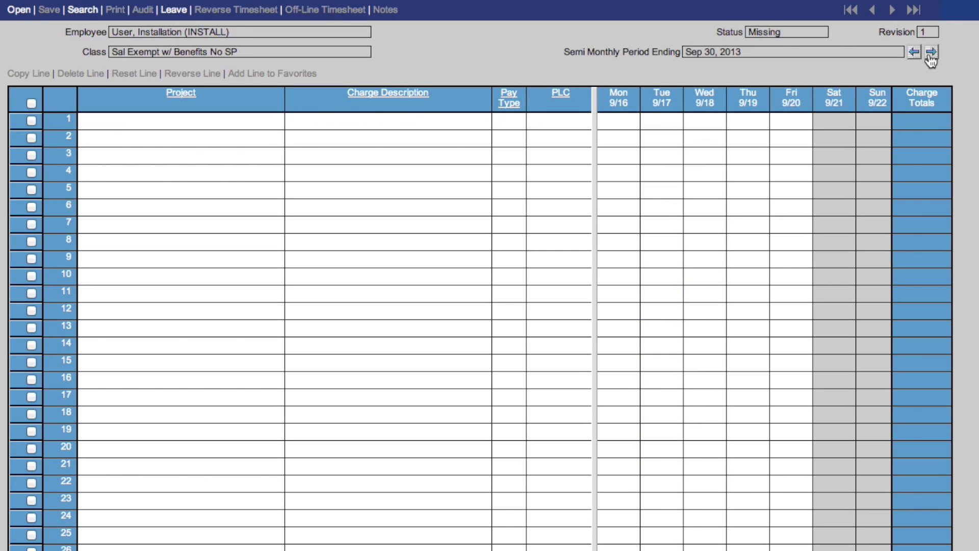
left_click(931, 53)
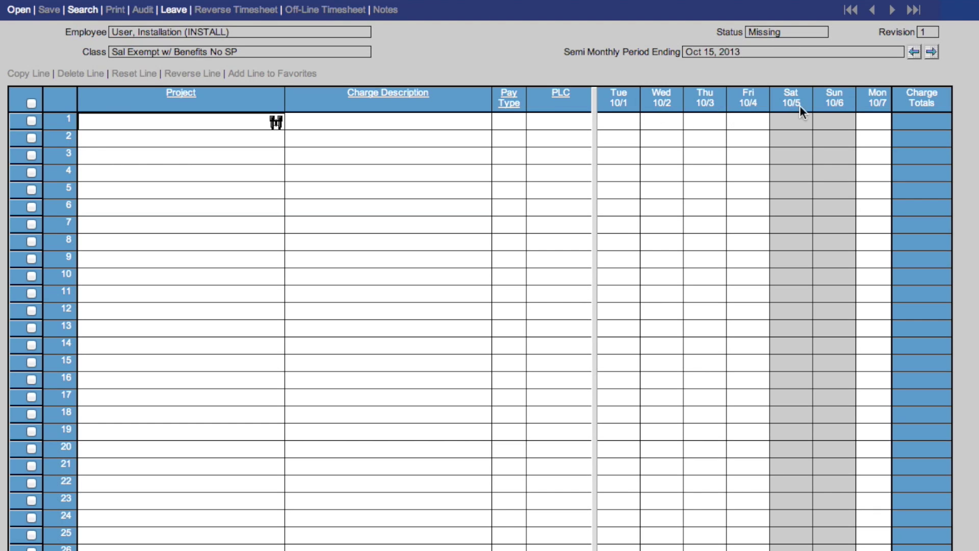
left_click(932, 52)
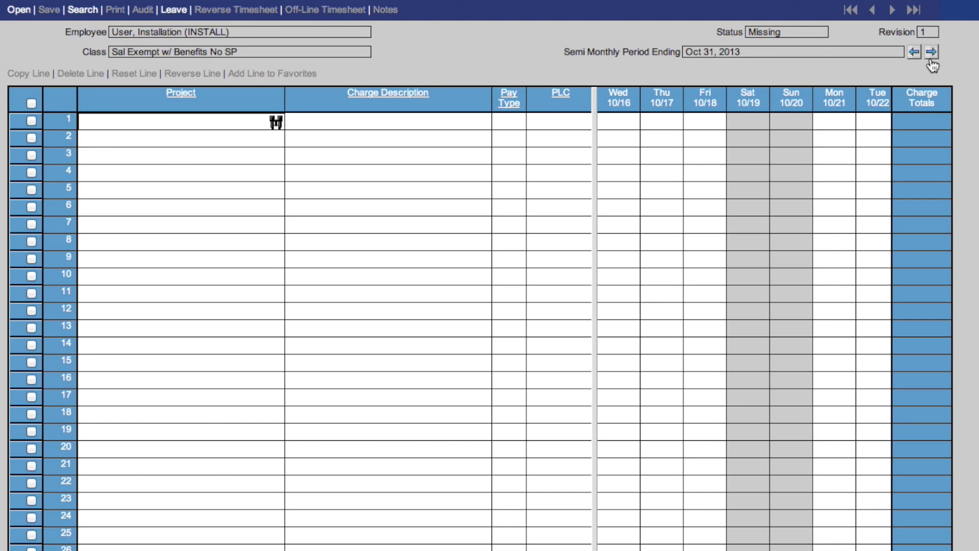
left_click(914, 57)
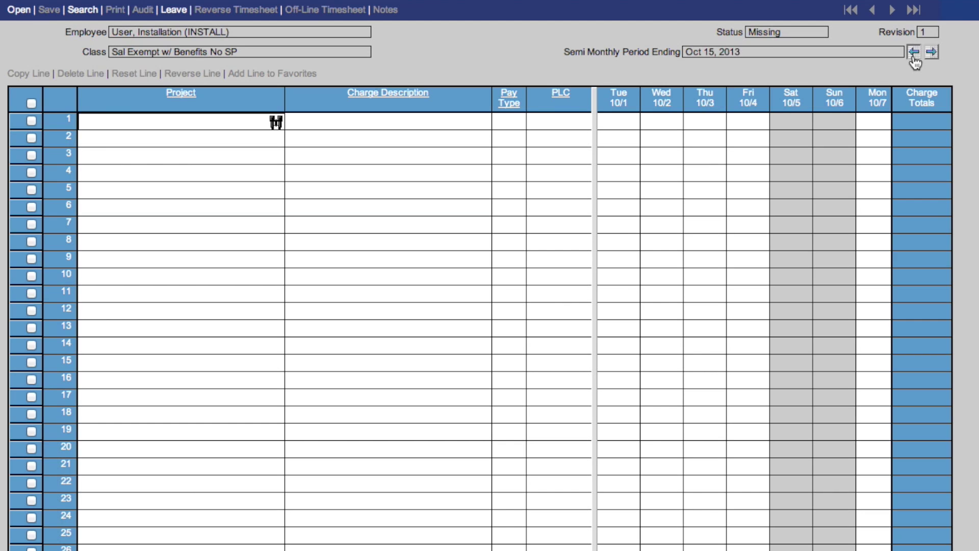
left_click(913, 54)
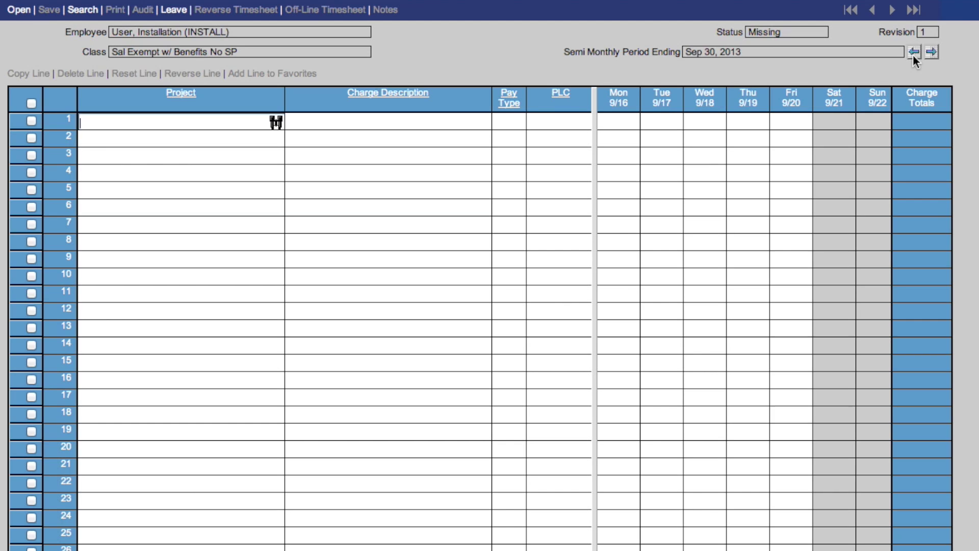
Step: Look up BID & PROPOSAL › ALION SMALL ARMS Support (project 90121.100) and add it as line 1
left_click(276, 124)
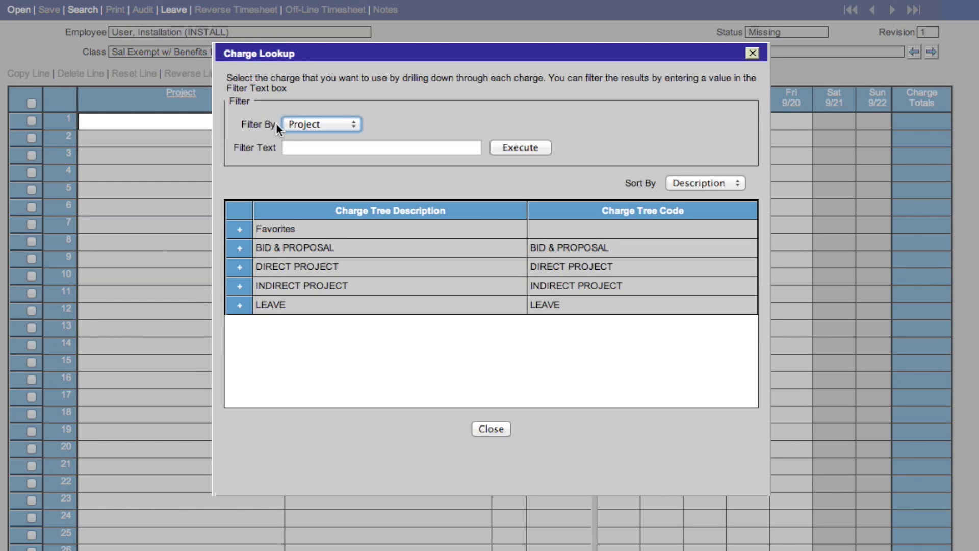
left_click(241, 249)
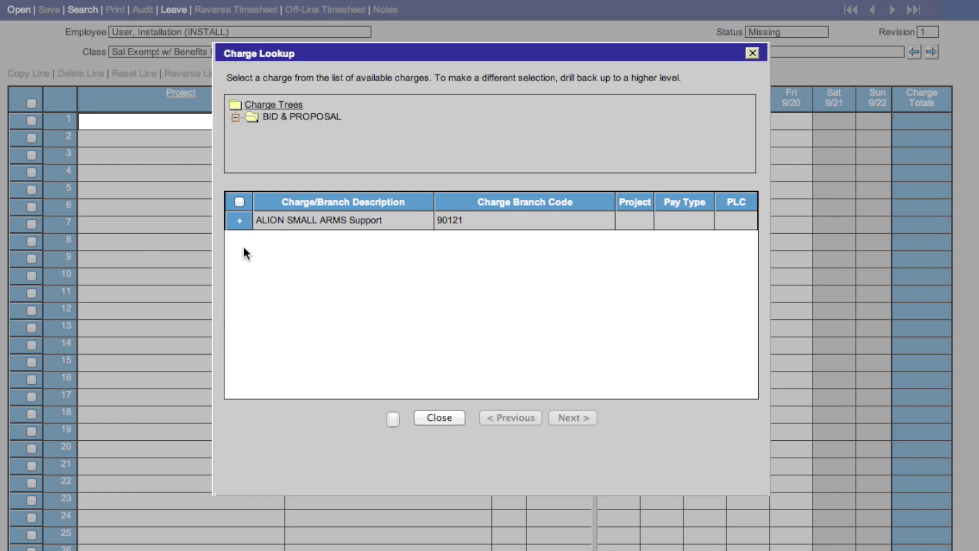
left_click(241, 223)
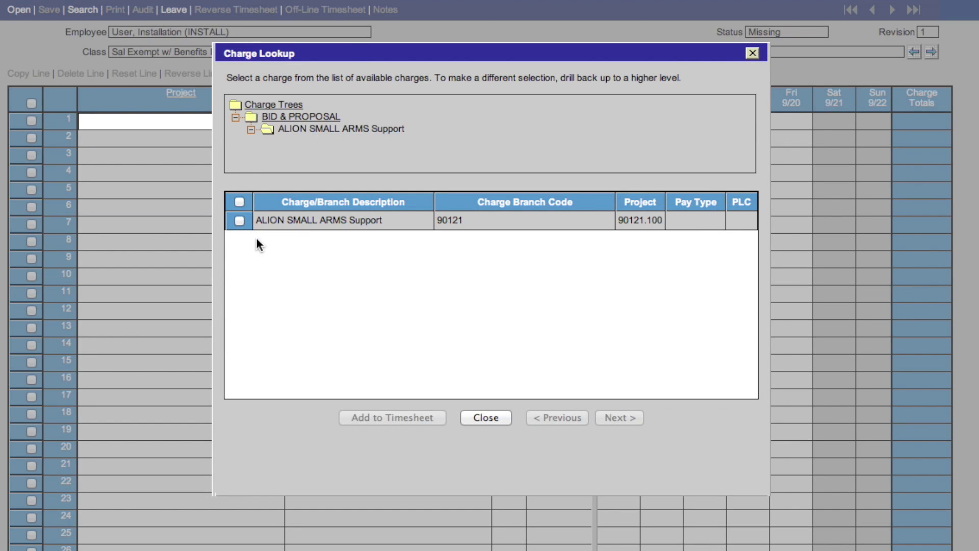
left_click(239, 219)
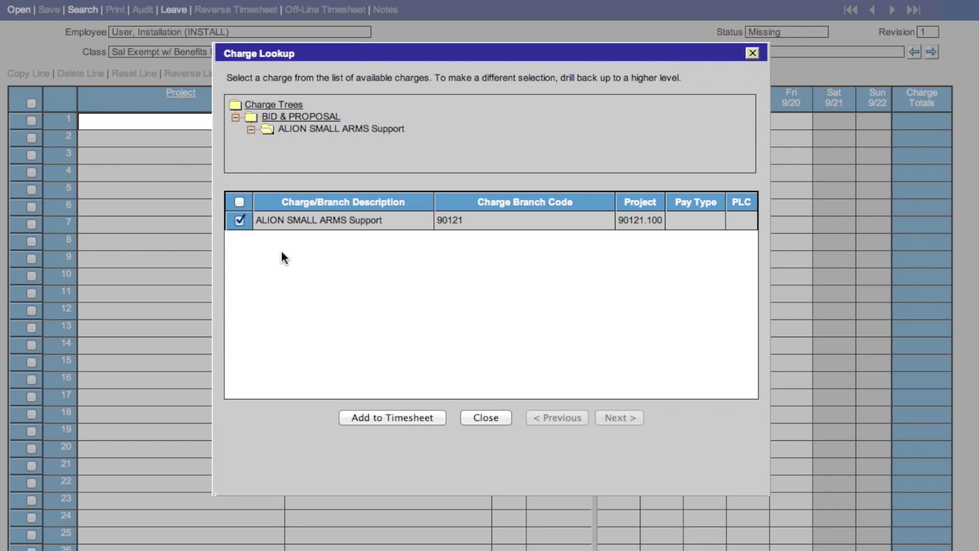
left_click(383, 419)
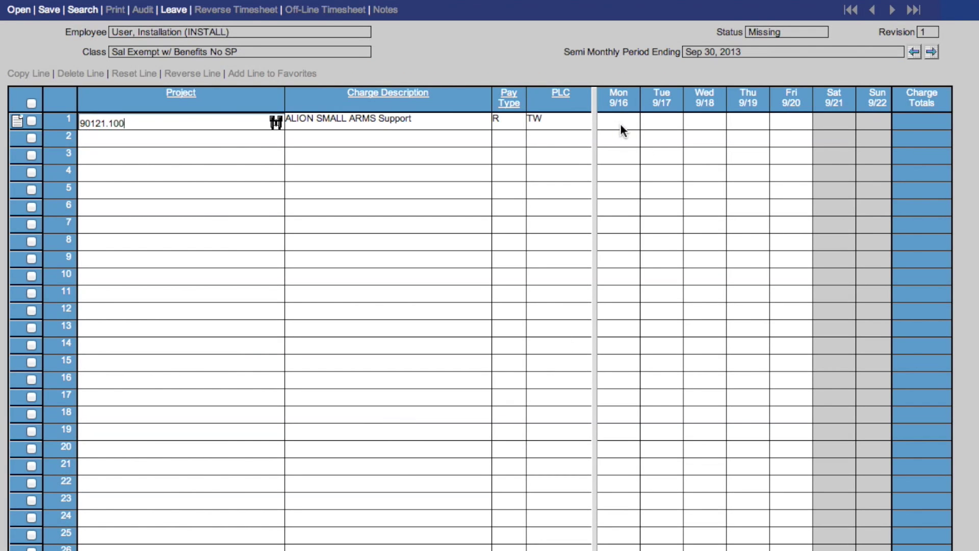
left_click(621, 125)
Step: Enter 8.0 hours for Mon 9/16 on the ALION line and save the timesheet
type("8.0")
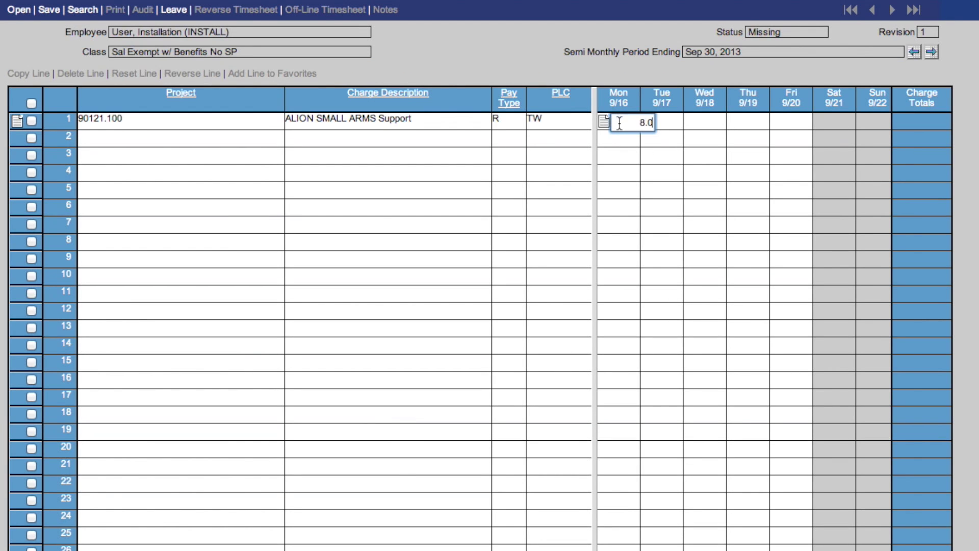
left_click(674, 119)
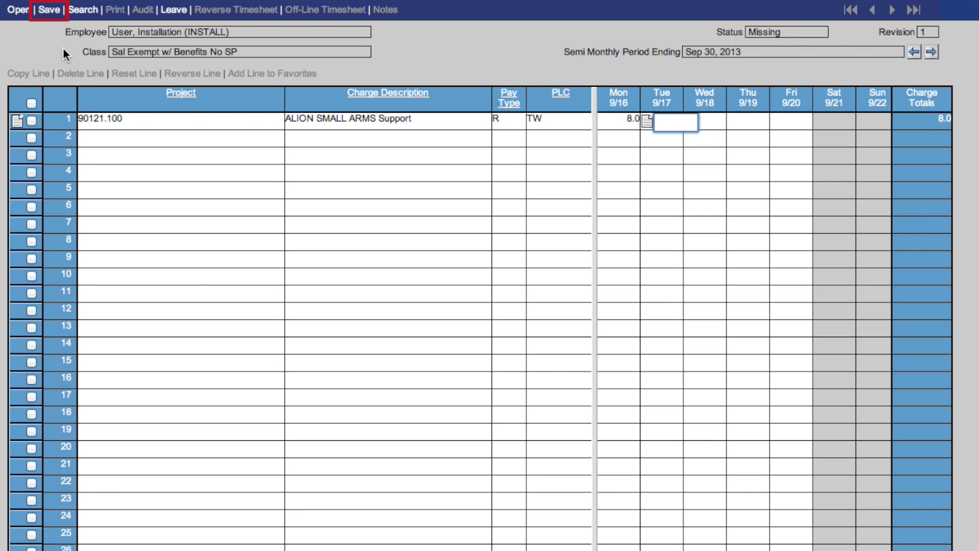
left_click(49, 10)
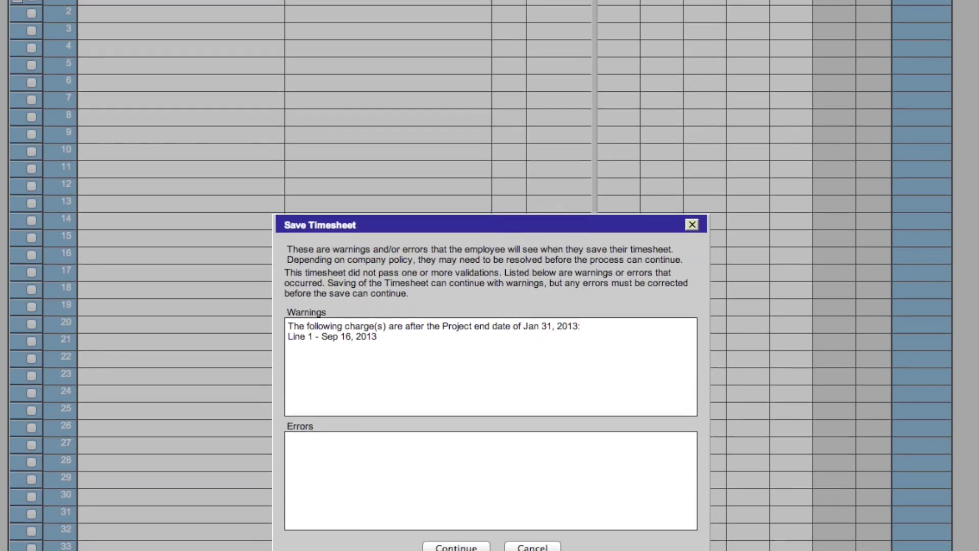